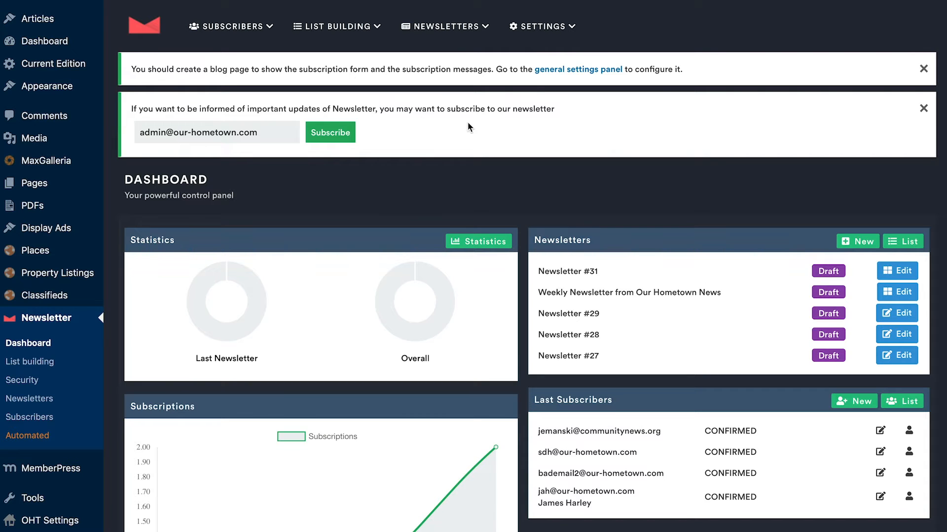
# Step: Open the Automated Newsletters overview and look through the existing channels
pyautogui.moveTo(455, 29)
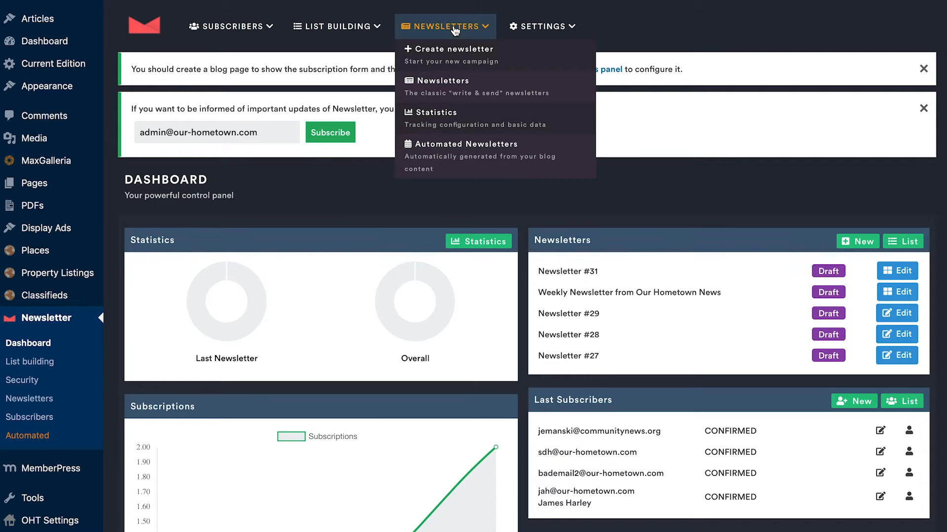
pyautogui.click(451, 163)
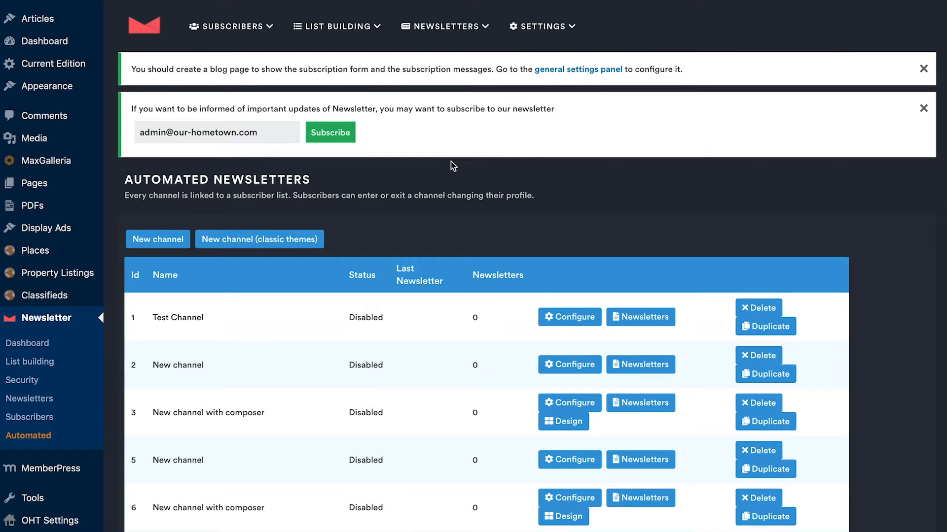
pyautogui.scroll(-3, 450, 166)
pyautogui.scroll(-1, 445, 213)
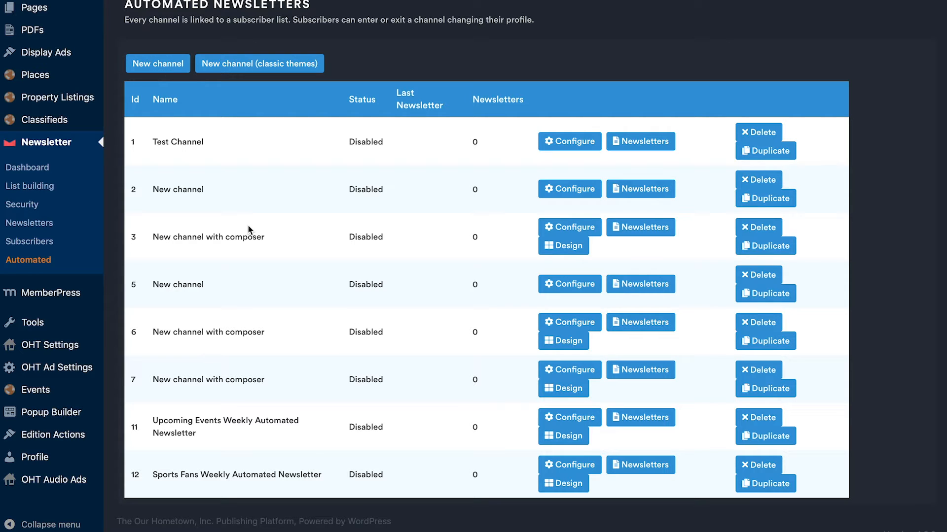
# Step: Create a new automated newsletter channel that uses the composer
pyautogui.click(164, 69)
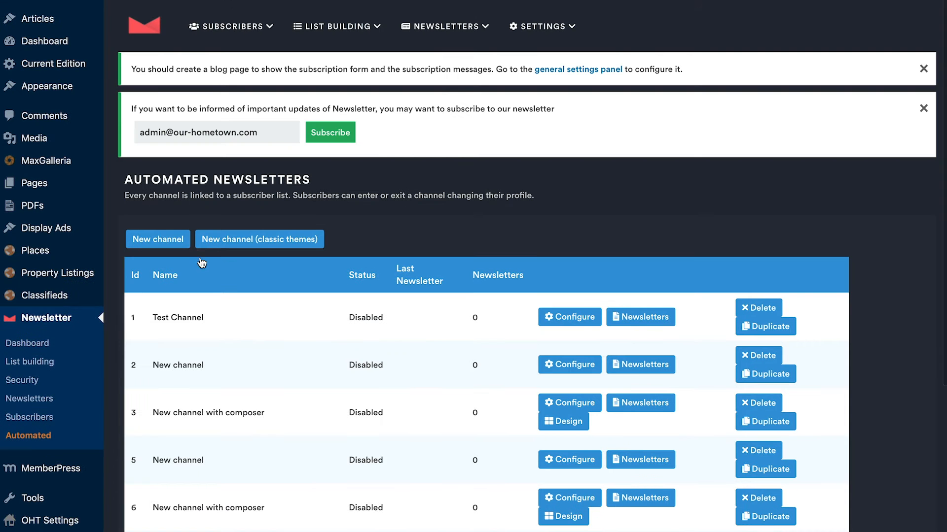
pyautogui.scroll(-5, 234, 340)
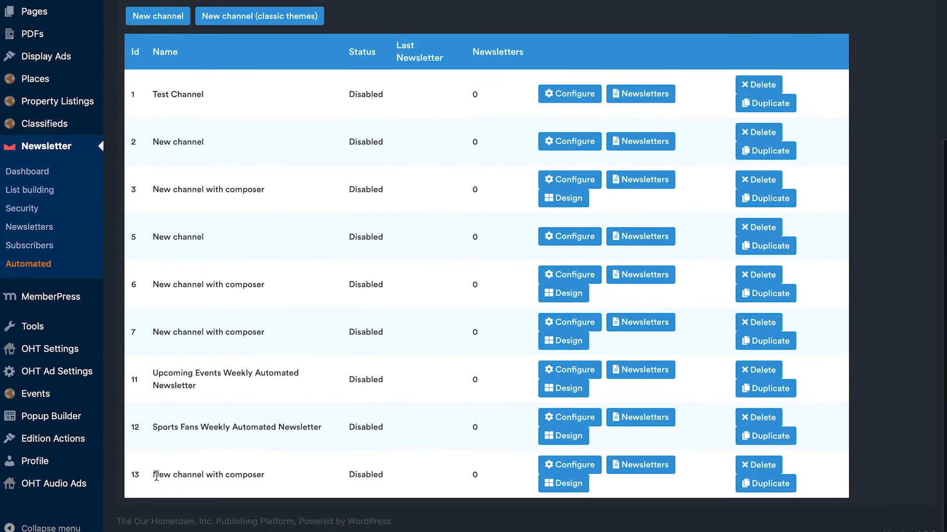
pyautogui.moveTo(126, 86); pyautogui.dragTo(196, 377)
pyautogui.click(196, 378)
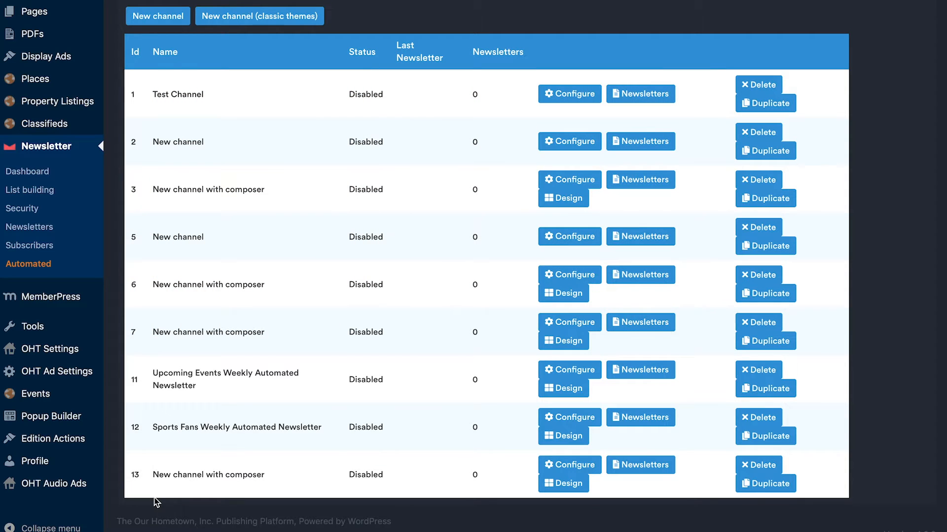
# Step: Delete the newly added "New channel with composer" with ID 13 and confirm the deletion
pyautogui.moveTo(131, 472); pyautogui.dragTo(271, 481)
pyautogui.click(271, 481)
pyautogui.click(762, 468)
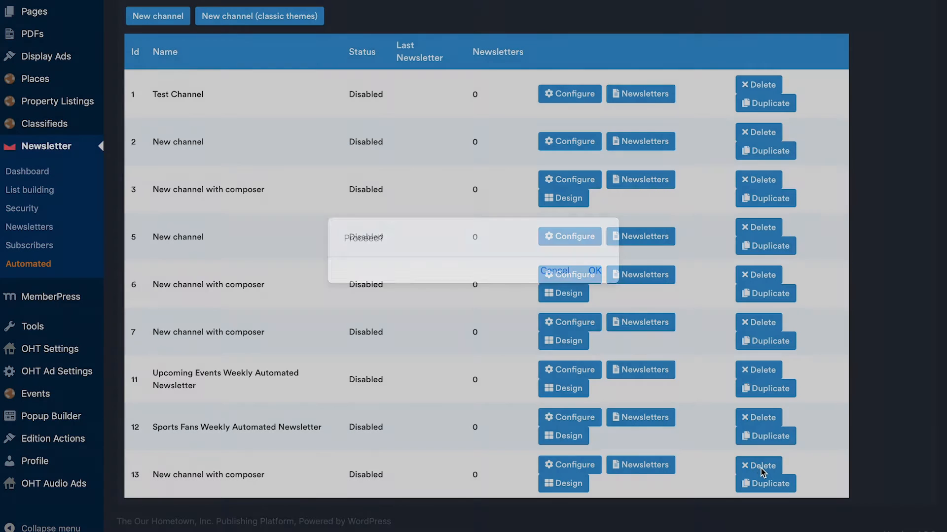
pyautogui.click(594, 272)
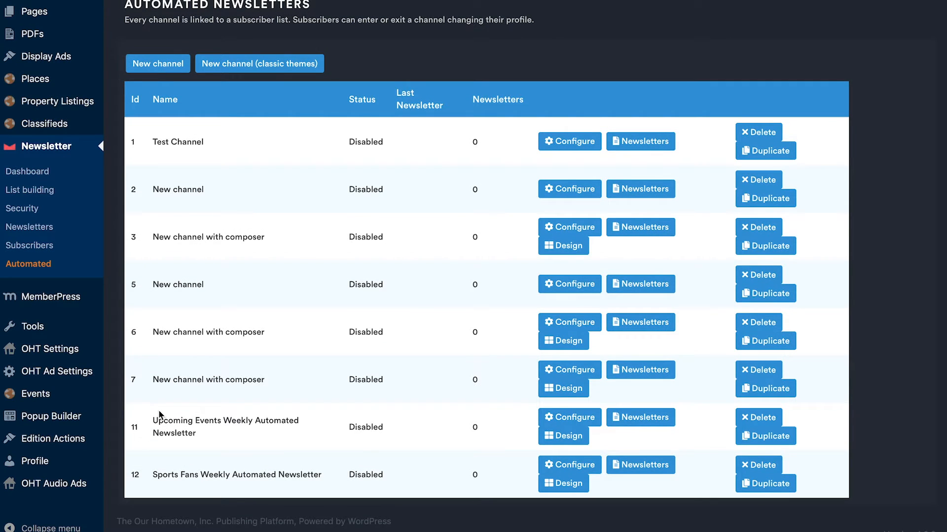
# Step: Open the configuration of the "Upcoming Events Weekly Automated Newsletter" channel
pyautogui.moveTo(131, 427); pyautogui.dragTo(219, 434)
pyautogui.click(144, 429)
pyautogui.click(219, 434)
pyautogui.click(566, 418)
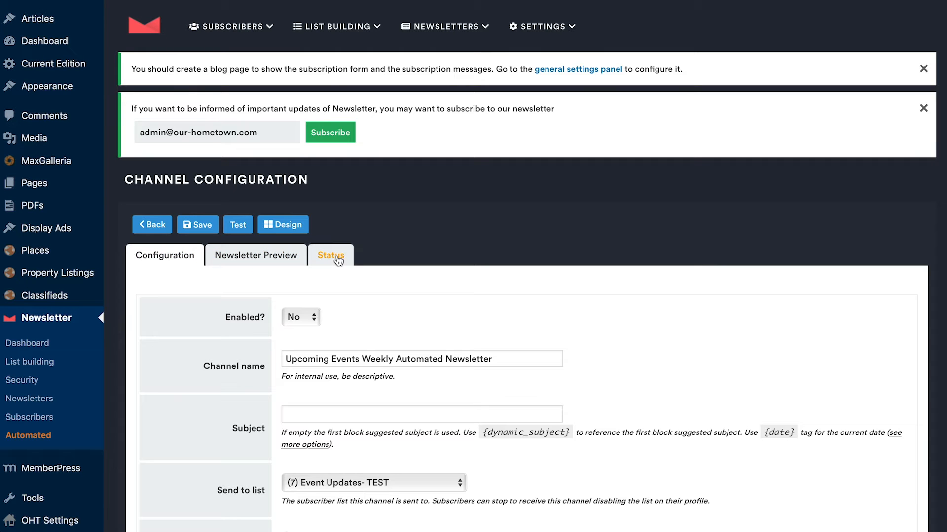
# Step: Examine the channel's configuration settings, especially its enabled status and internal channel name
pyautogui.scroll(-3, 406, 279)
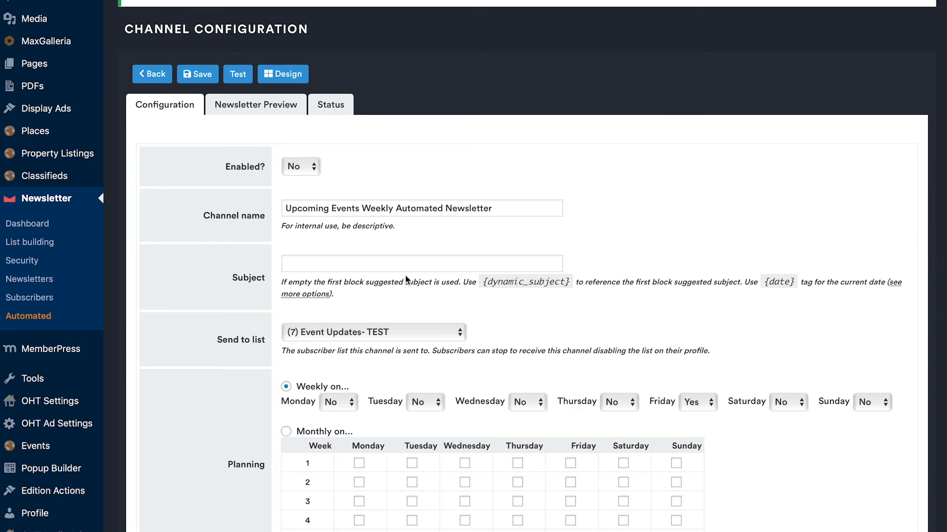
pyautogui.scroll(-1, 406, 279)
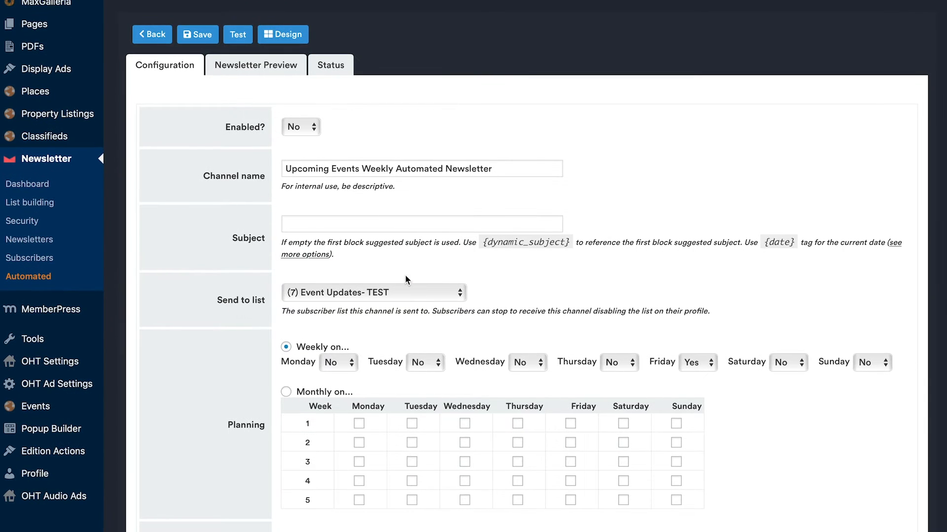
pyautogui.scroll(-2, 221, 154)
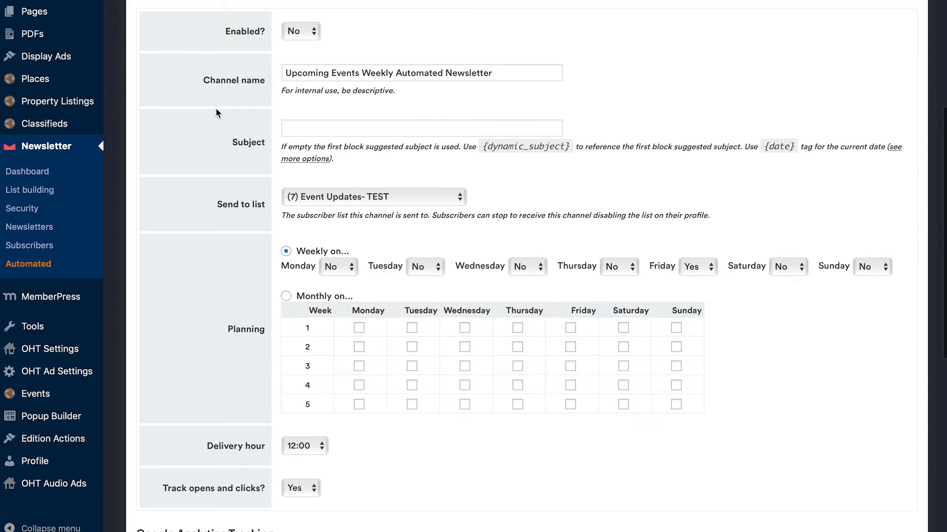
pyautogui.scroll(-1, 200, 84)
pyautogui.click(326, 60)
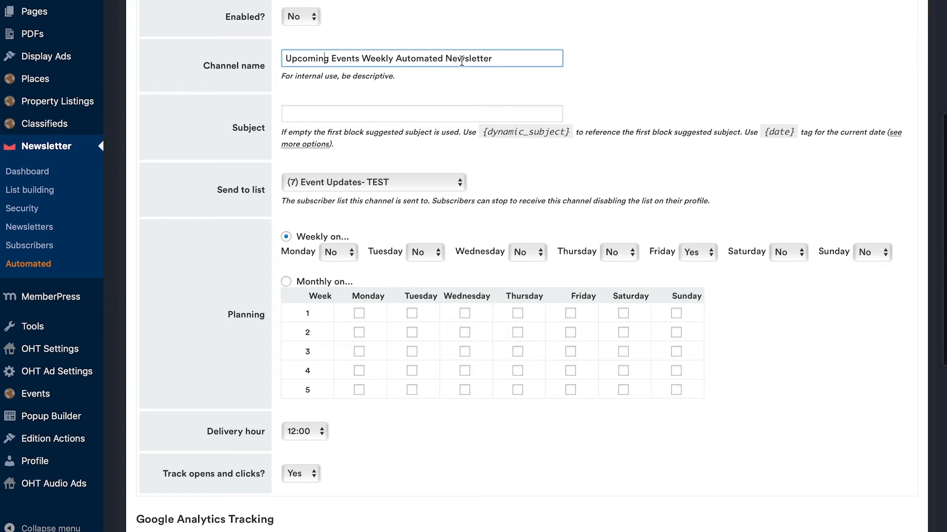
pyautogui.click(353, 87)
pyautogui.moveTo(285, 77); pyautogui.dragTo(427, 72)
pyautogui.click(364, 80)
pyautogui.click(301, 79)
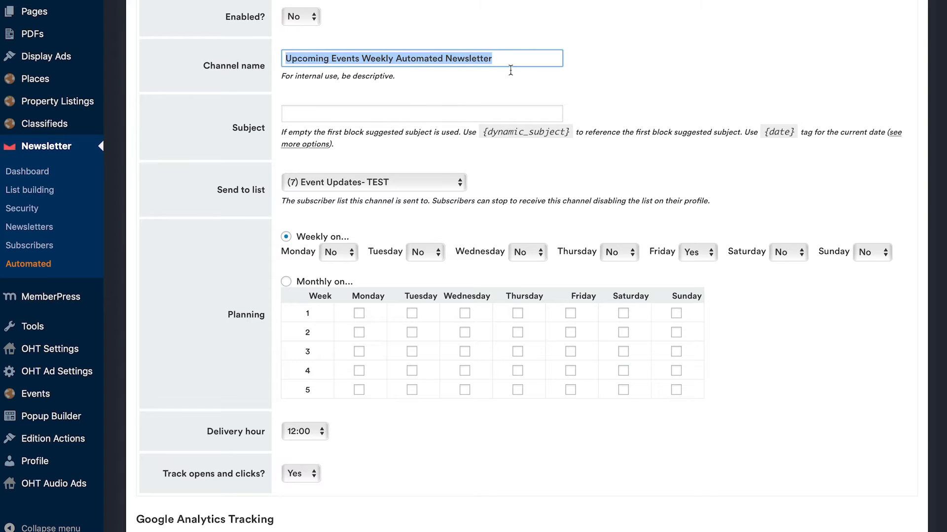
pyautogui.scroll(3, 513, 93)
pyautogui.click(508, 113)
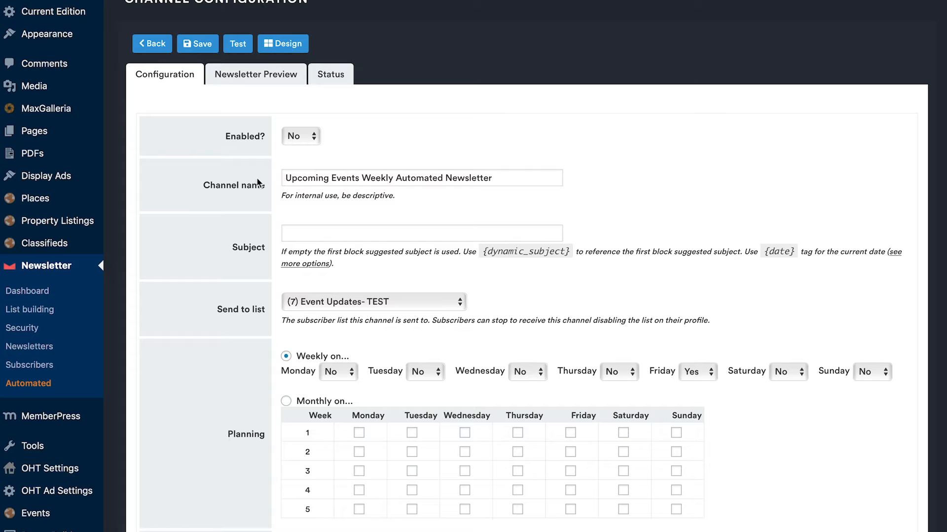
pyautogui.moveTo(283, 180); pyautogui.dragTo(522, 187)
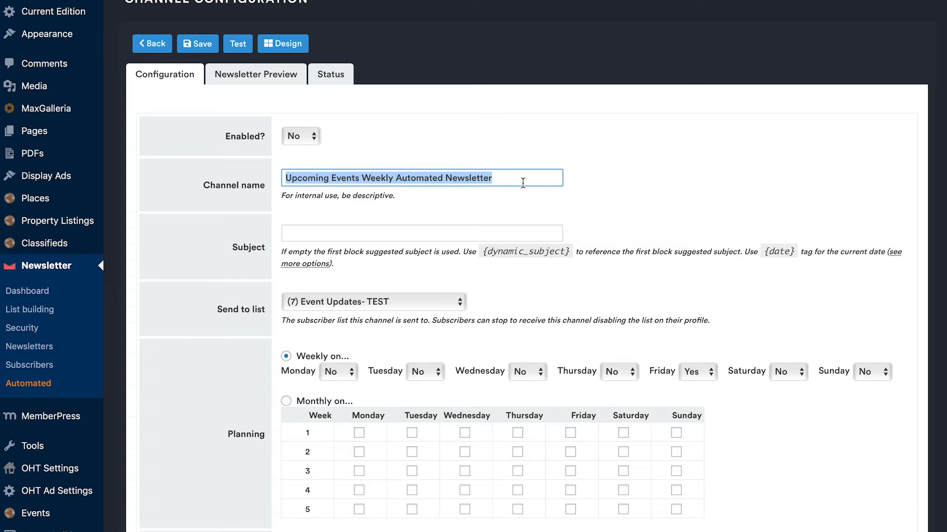
pyautogui.click(523, 183)
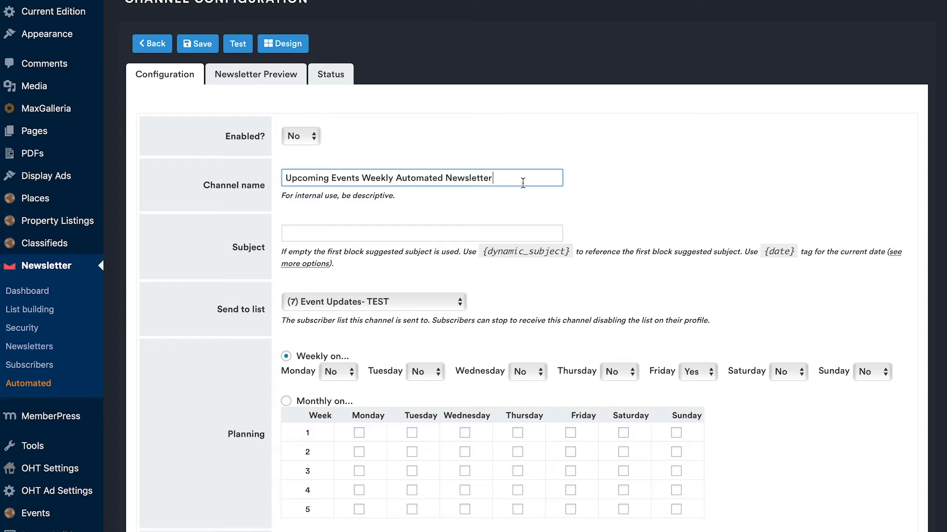
pyautogui.click(610, 193)
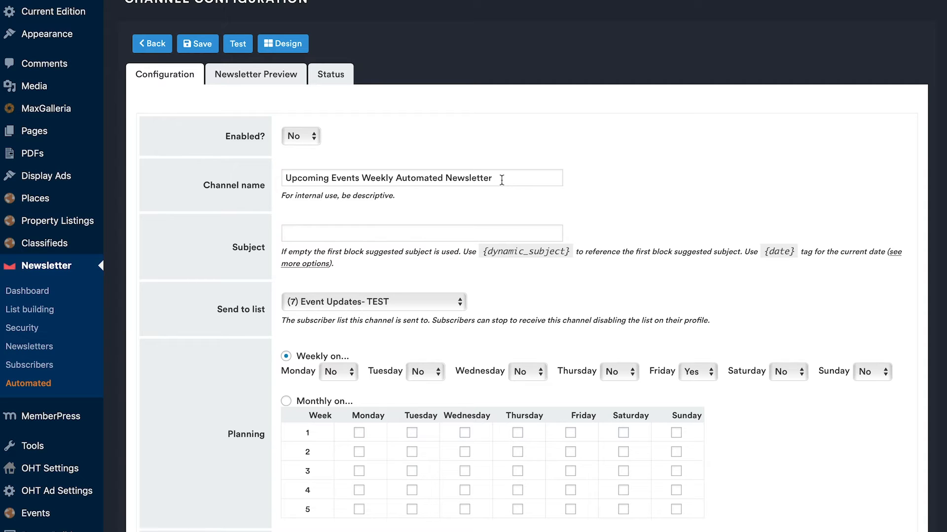
# Step: Read the hint for the email subject and set the subject to "Events That You Wont Want To Miss This Week"
pyautogui.scroll(-1, 635, 213)
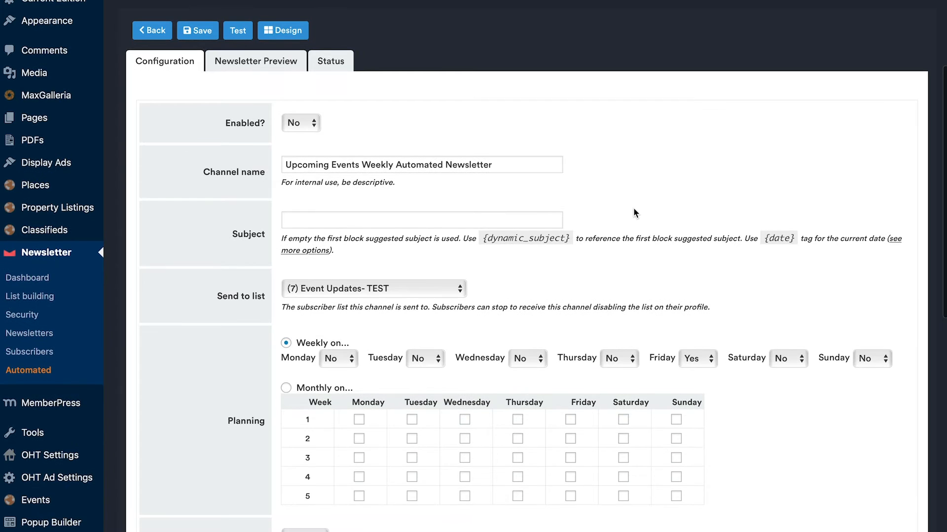
pyautogui.scroll(-3, 635, 213)
pyautogui.click(313, 149)
pyautogui.moveTo(281, 168); pyautogui.dragTo(488, 173)
pyautogui.click(487, 173)
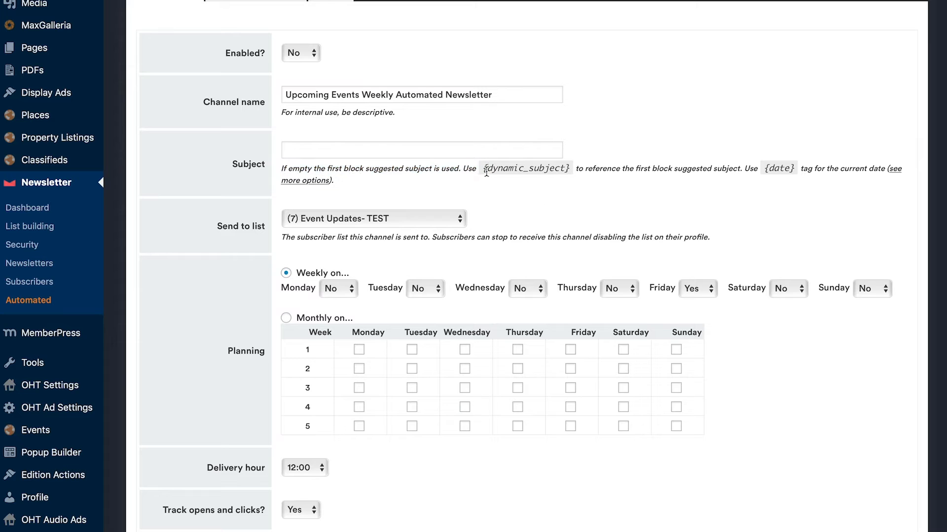
pyautogui.click(423, 152)
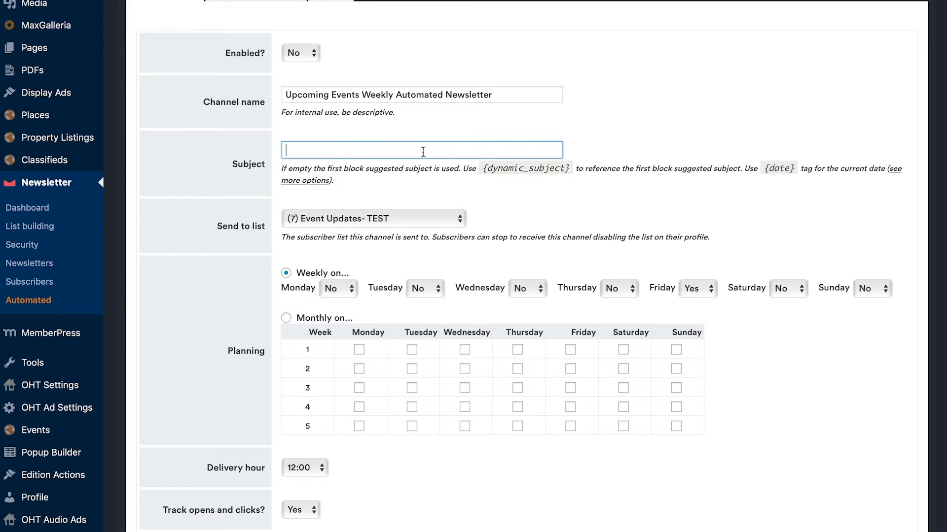
pyautogui.write('Events')
pyautogui.press('BackSpace')
pyautogui.press('BackSpace')
pyautogui.press('BackSpace')
pyautogui.write('nts That You Wont ')
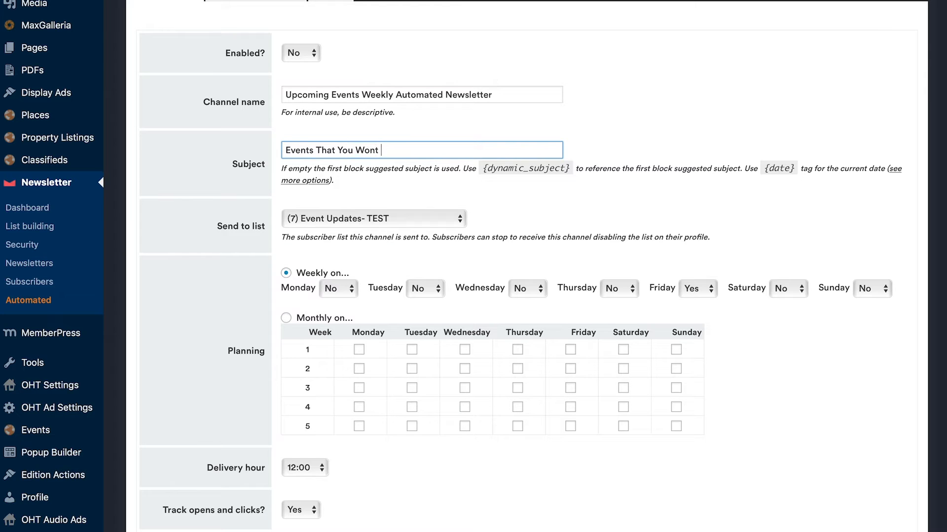
pyautogui.write('Want To Miss This Week')
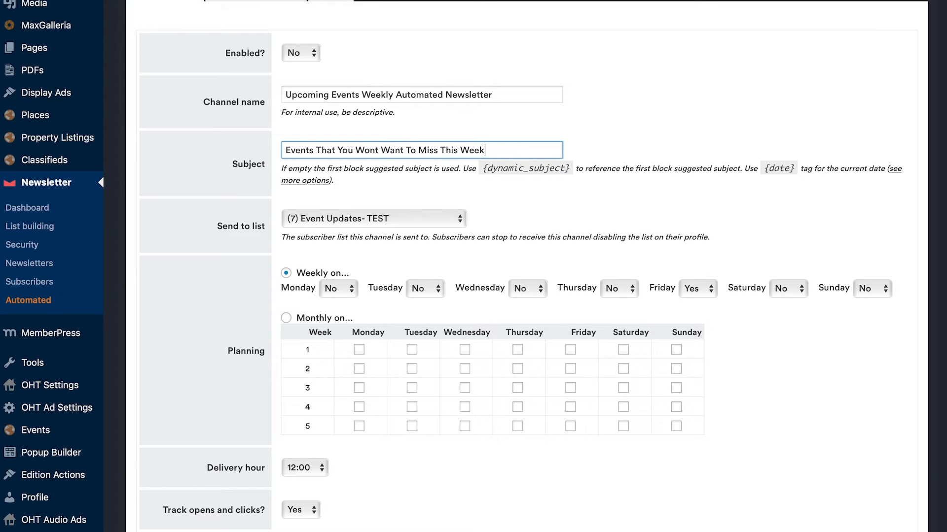
pyautogui.click(460, 191)
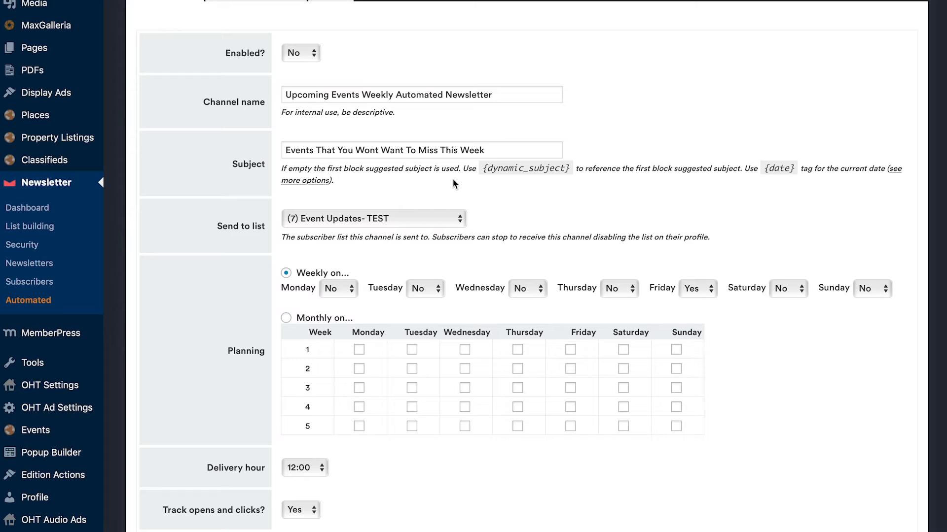
pyautogui.moveTo(495, 151); pyautogui.dragTo(284, 151)
pyautogui.click(371, 176)
# Step: Check the list building options and choose "(7) Event Updates- TEST" as the list the channel is sent to
pyautogui.scroll(-1, 225, 232)
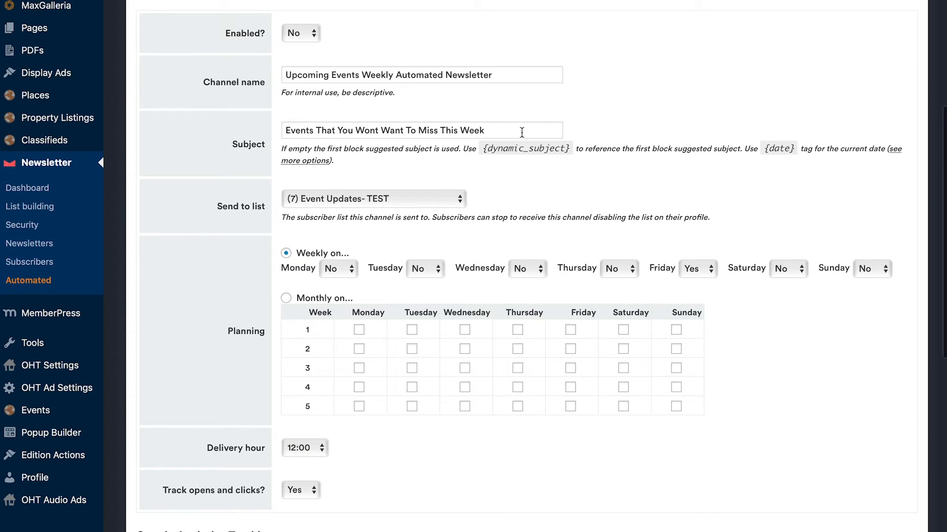
pyautogui.scroll(-3, 219, 207)
pyautogui.moveTo(217, 125); pyautogui.dragTo(273, 125)
pyautogui.click(222, 132)
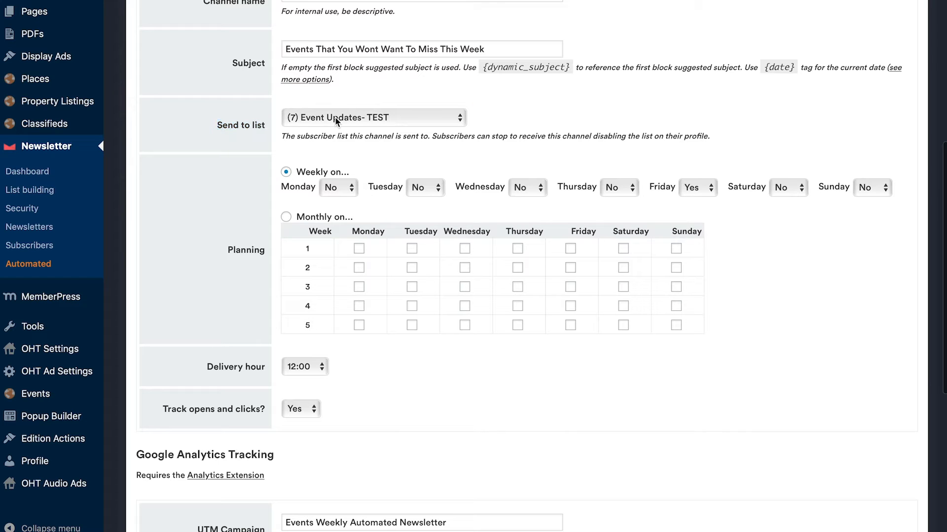
pyautogui.scroll(7, 335, 117)
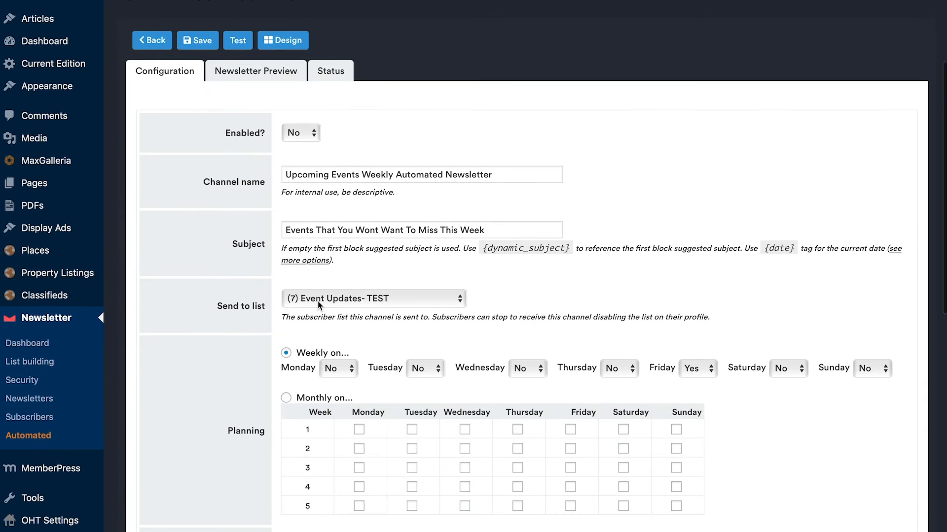
pyautogui.scroll(7, 331, 296)
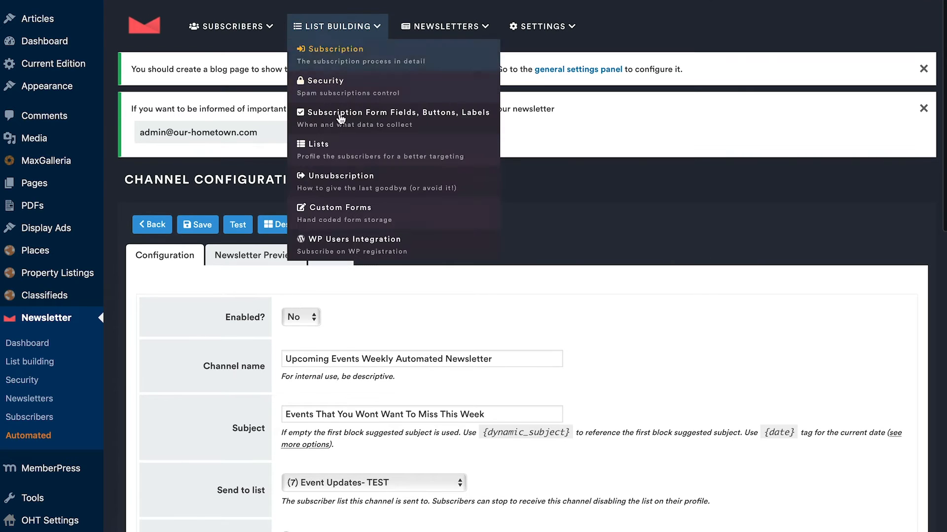
pyautogui.moveTo(333, 31)
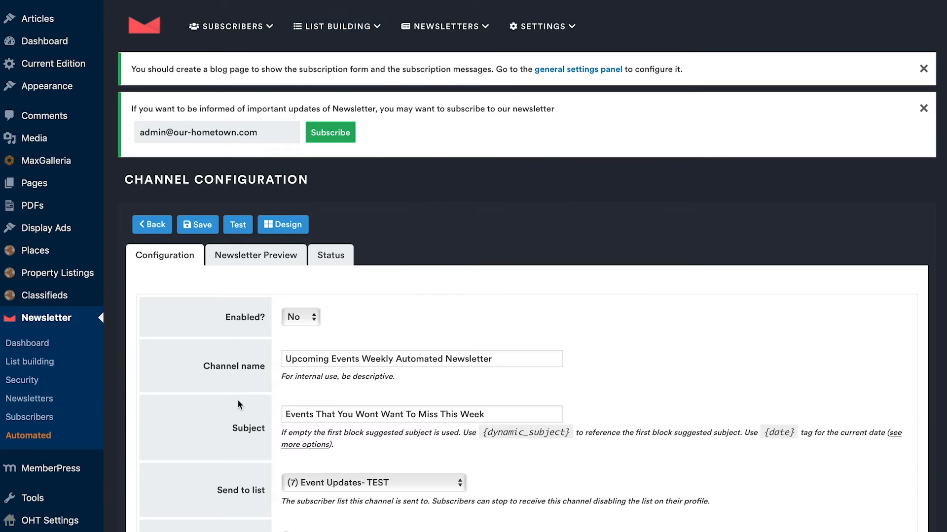
pyautogui.scroll(-7, 238, 400)
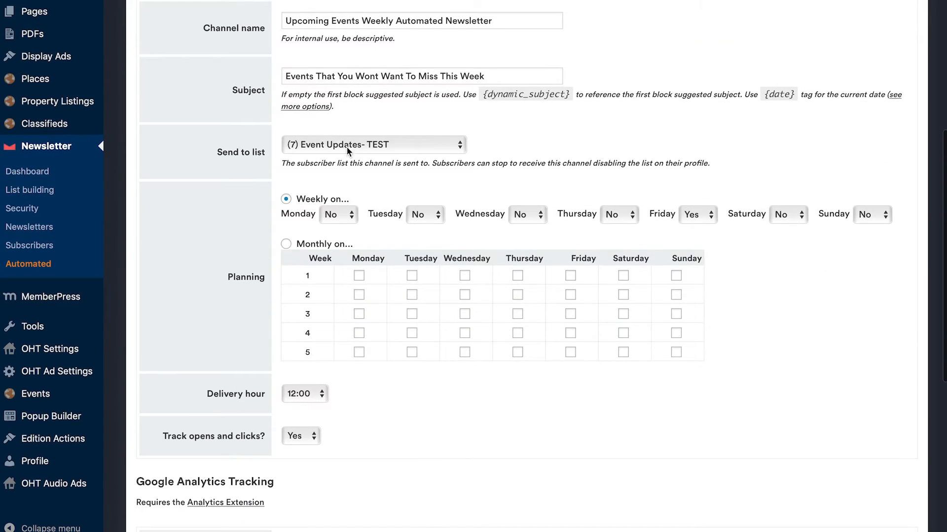
pyautogui.click(329, 146)
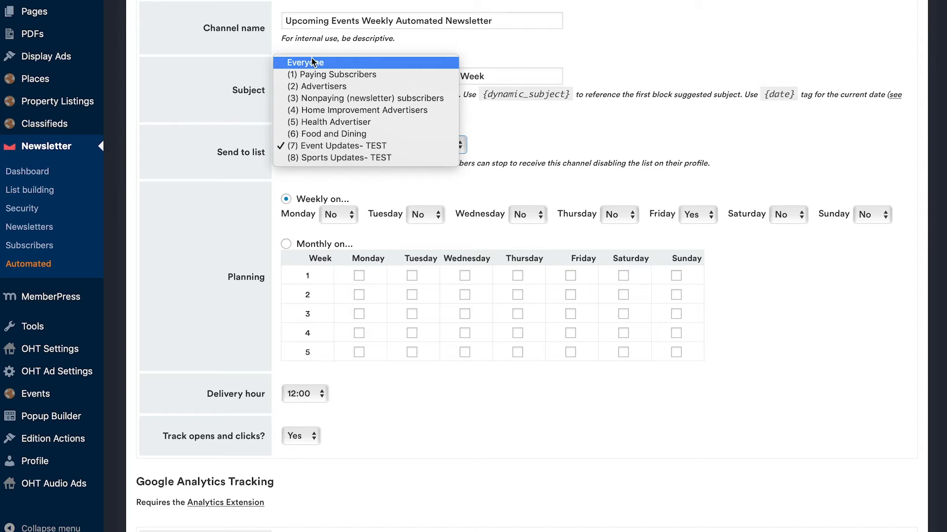
pyautogui.click(324, 146)
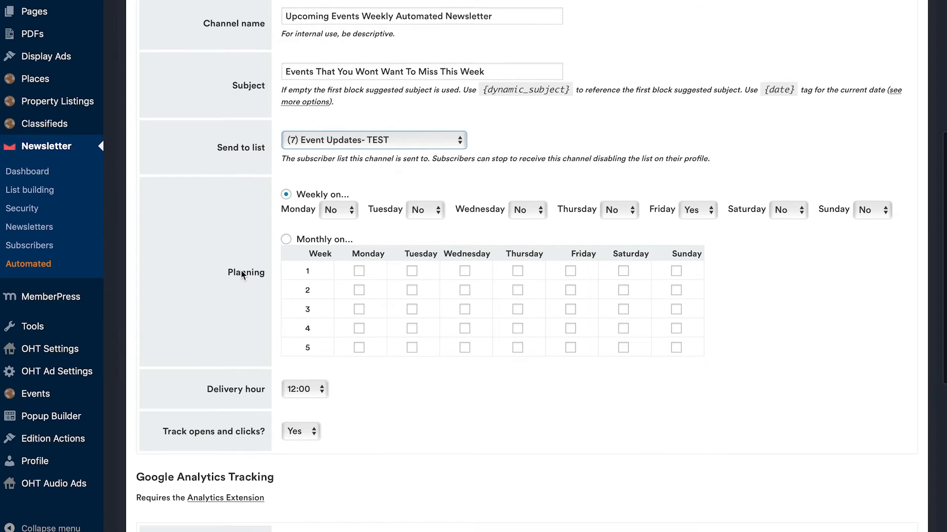
# Step: Plan the channel's delivery as weekly, with Friday set to Yes as the sending day
pyautogui.scroll(-3, 286, 154)
pyautogui.click(285, 120)
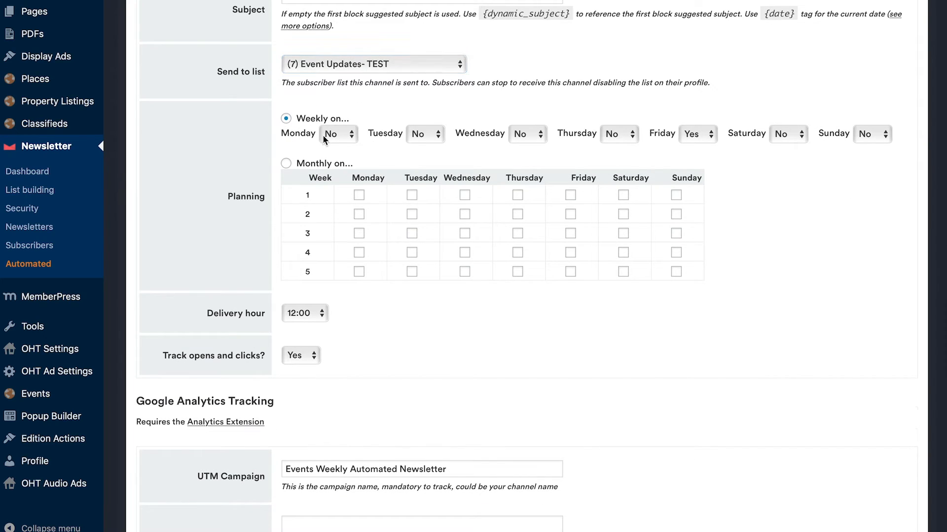
pyautogui.click(697, 136)
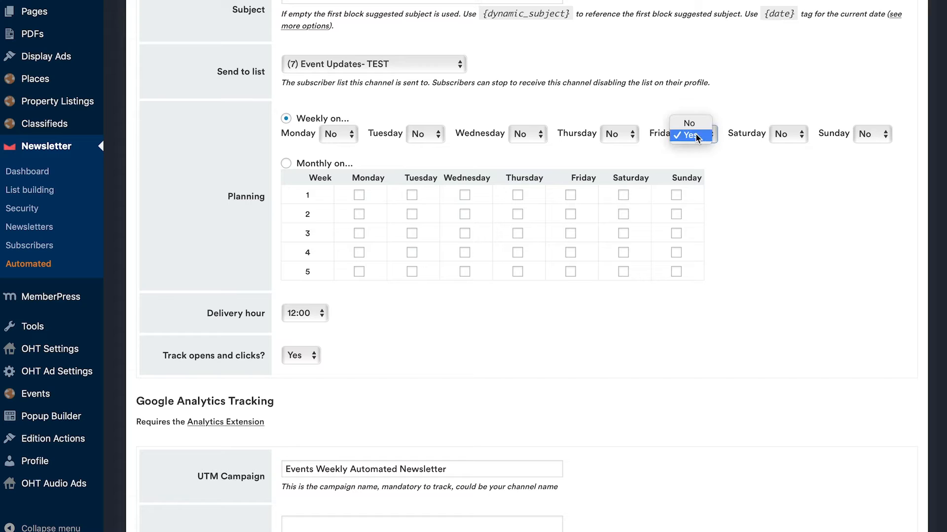
pyautogui.click(697, 136)
pyautogui.click(691, 138)
pyautogui.click(688, 123)
pyautogui.click(692, 136)
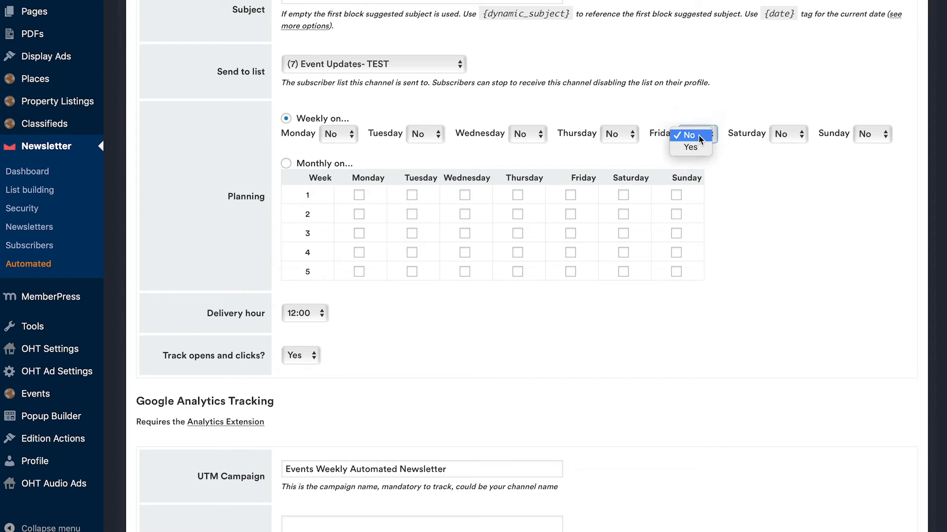
pyautogui.click(692, 147)
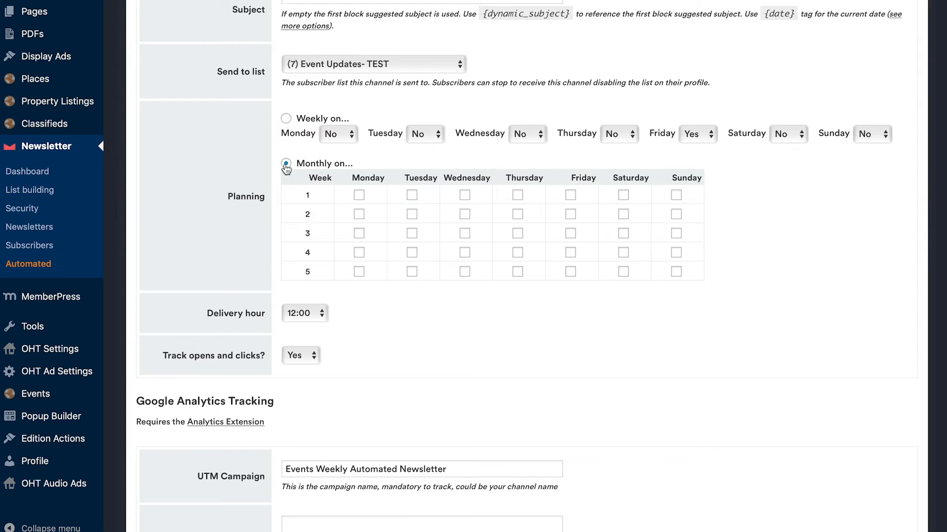
# Step: Try the monthly planning option for Fridays, and return the planning to weekly delivery with Friday set to Yes
pyautogui.click(571, 195)
pyautogui.click(570, 233)
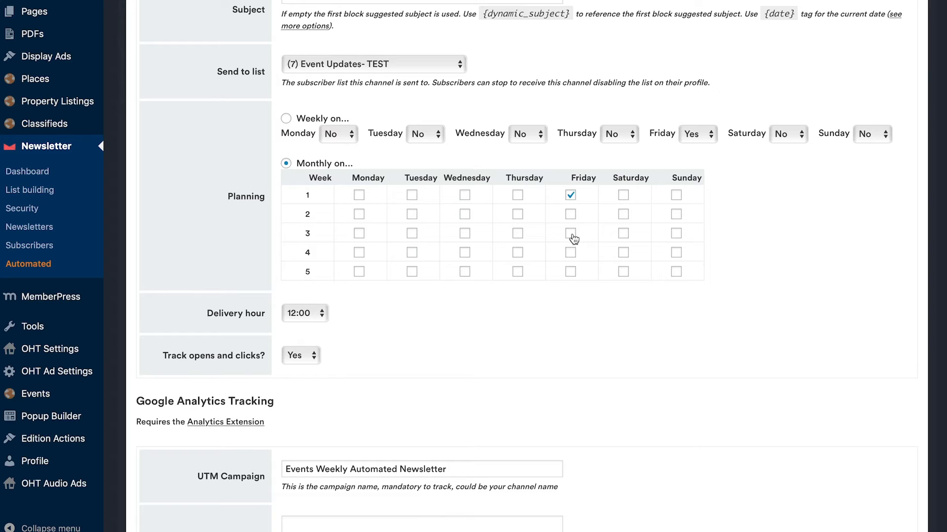
pyautogui.click(570, 271)
pyautogui.click(570, 233)
pyautogui.click(571, 195)
pyautogui.click(695, 138)
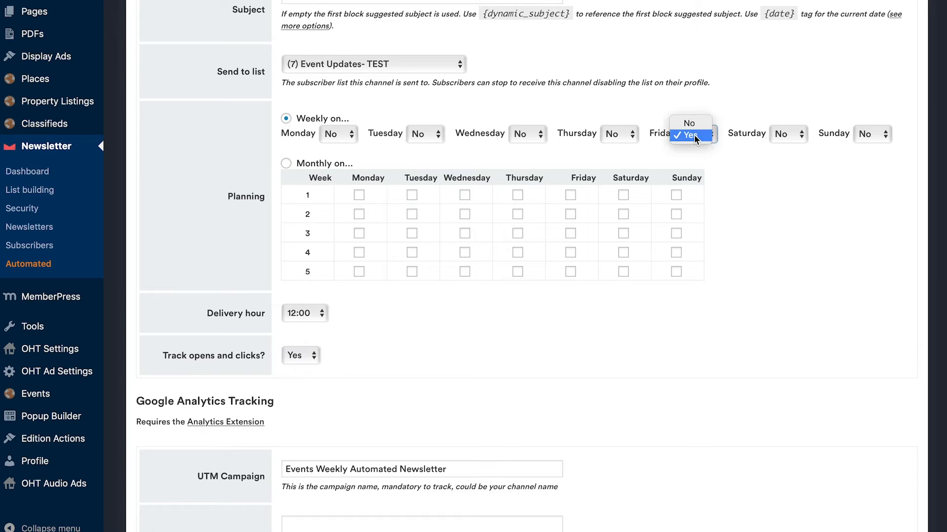
pyautogui.click(690, 135)
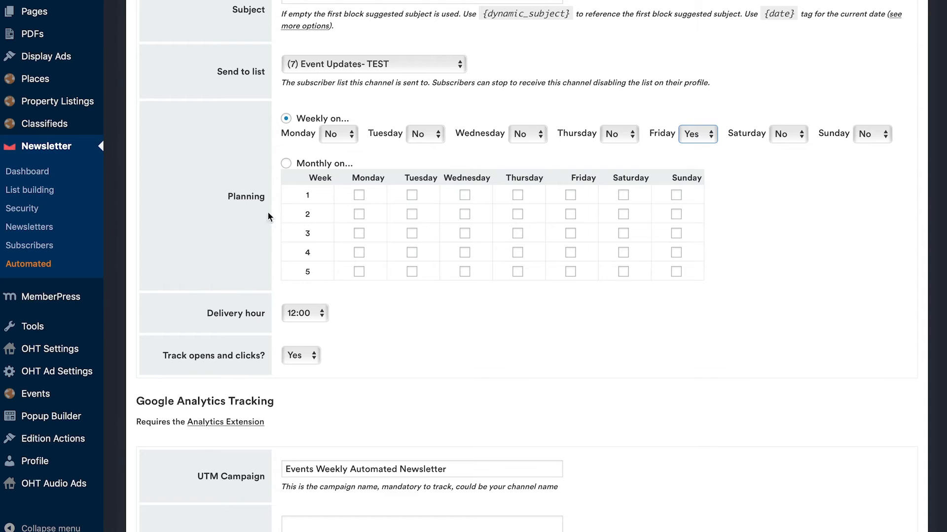
# Step: Check the weekly option for Monday without changing it and choose 12:00 as the delivery hour
pyautogui.scroll(-2, 228, 200)
pyautogui.scroll(-1, 228, 200)
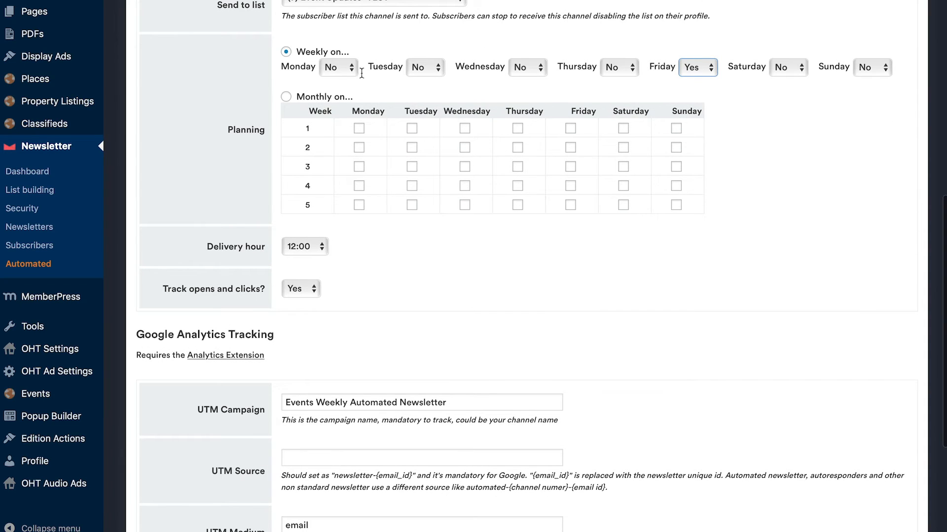
pyautogui.click(331, 68)
pyautogui.click(261, 97)
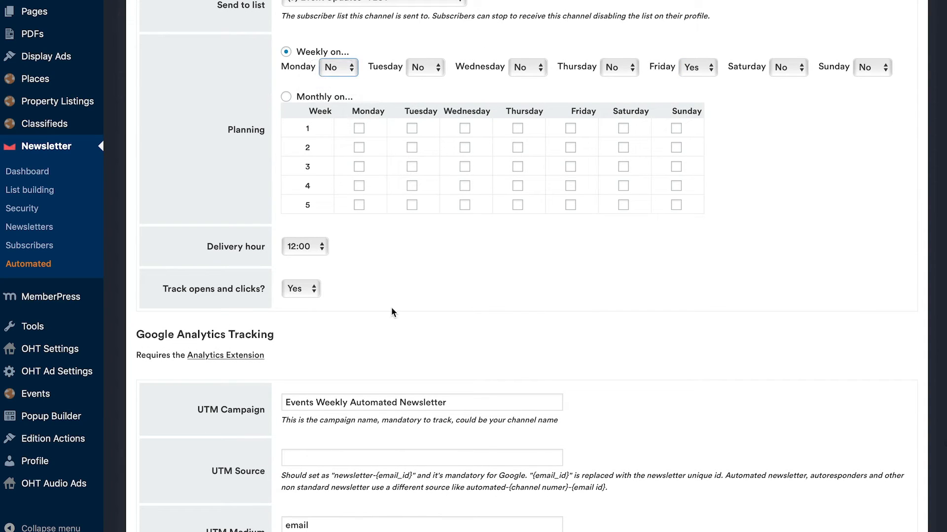
pyautogui.click(314, 247)
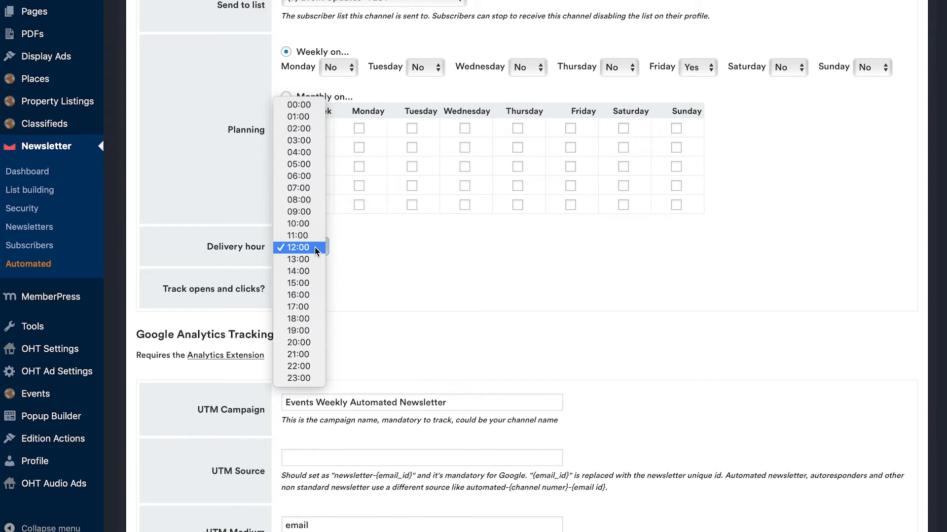
pyautogui.click(314, 247)
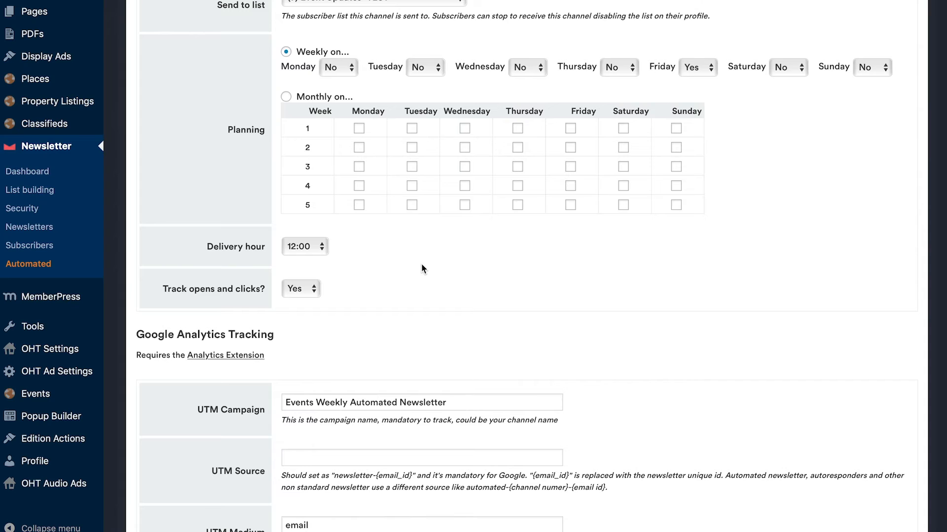
# Step: Set the tracking of opens and clicks to Yes
pyautogui.scroll(-2, 422, 268)
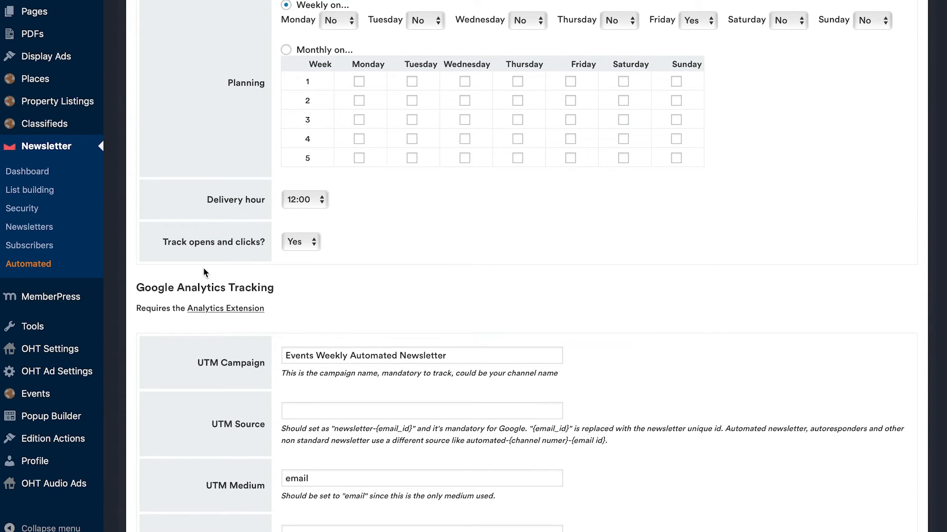
pyautogui.scroll(-1, 205, 270)
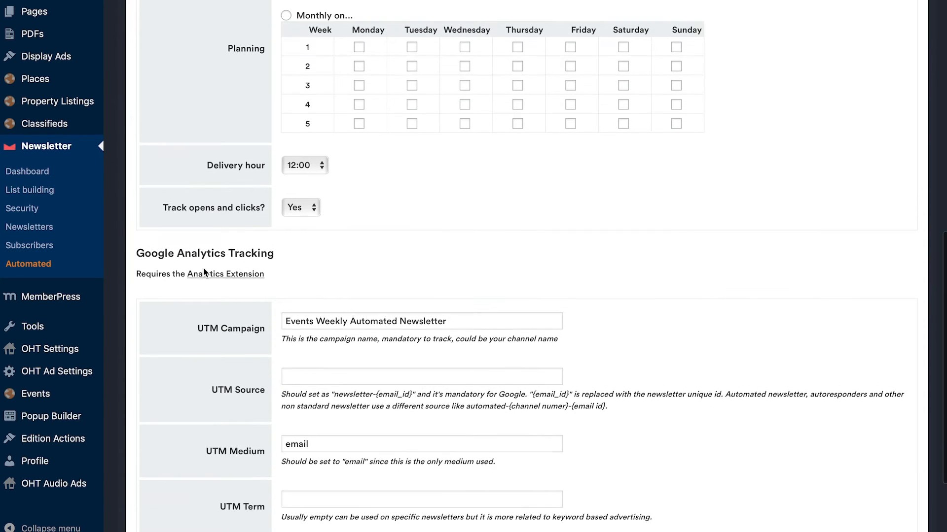
pyautogui.click(314, 211)
pyautogui.click(313, 209)
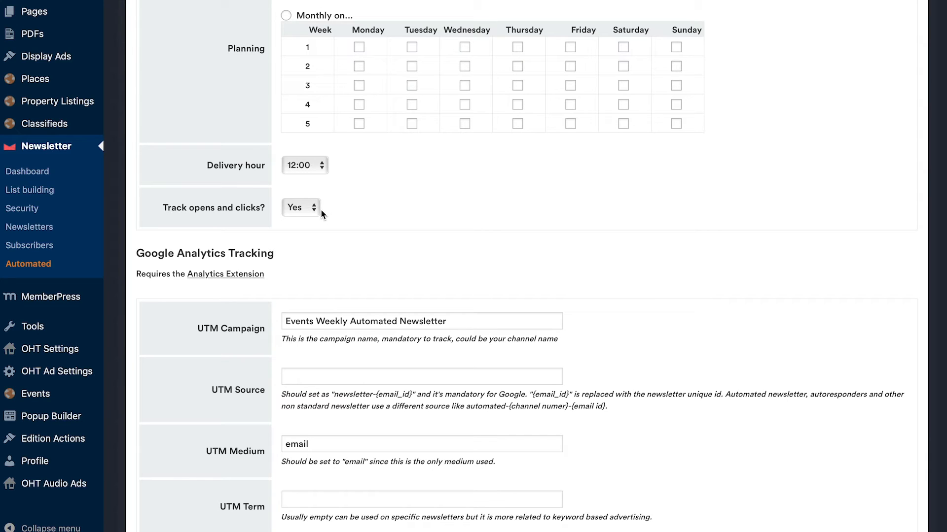
pyautogui.scroll(2, 439, 197)
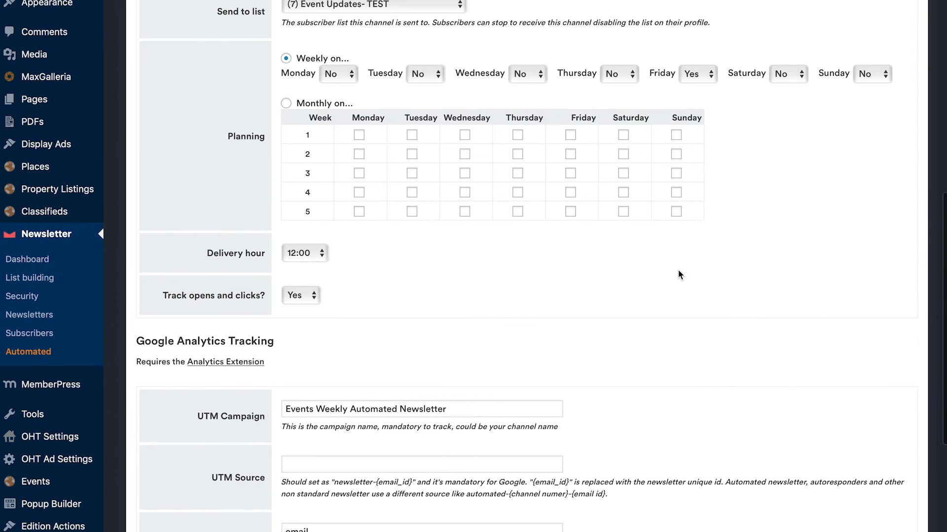
pyautogui.scroll(2, 640, 276)
pyautogui.click(295, 372)
pyautogui.scroll(-1, 208, 380)
pyautogui.click(414, 349)
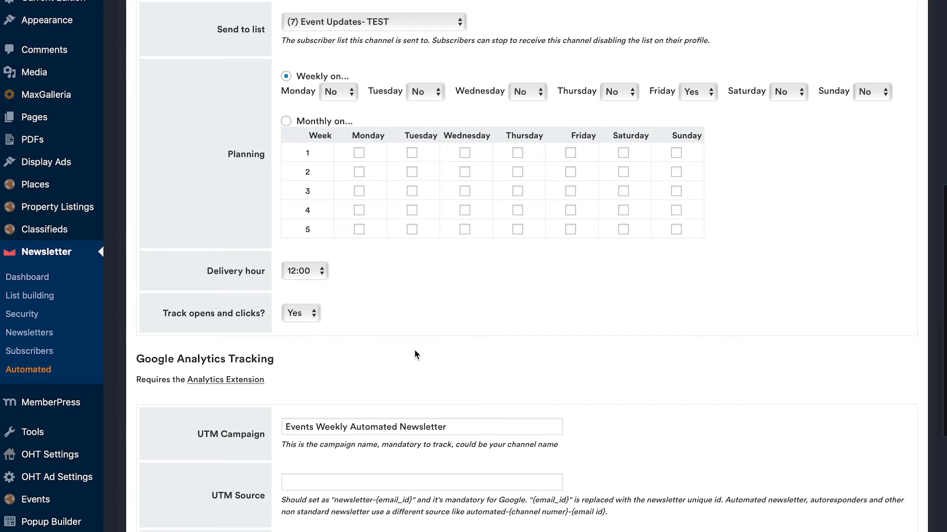
# Step: Examine the UTM Campaign name and its hint in the Google Analytics tracking settings
pyautogui.scroll(-6, 414, 349)
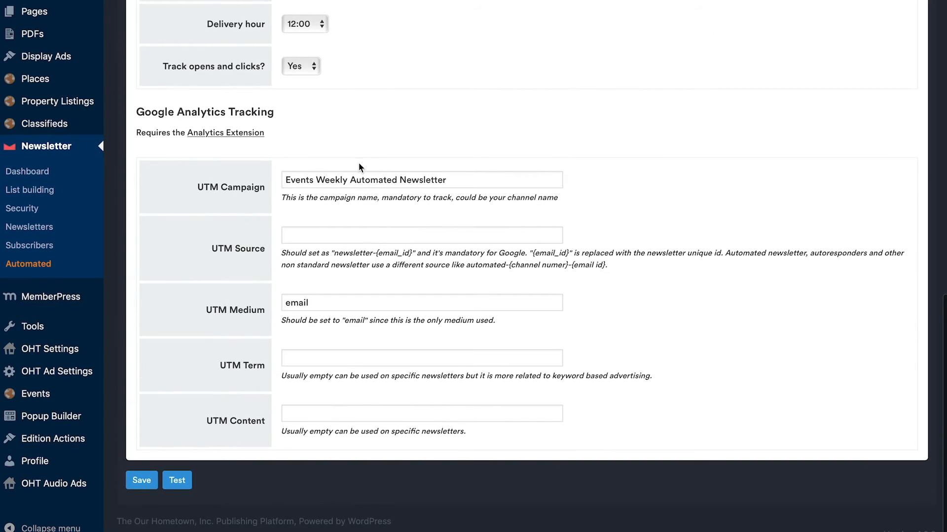
pyautogui.moveTo(281, 196); pyautogui.dragTo(538, 192)
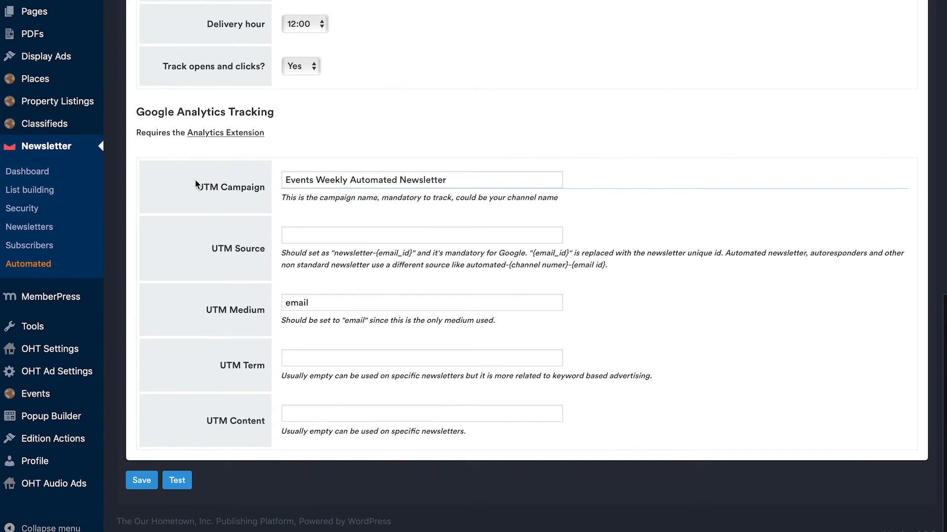
pyautogui.moveTo(197, 183); pyautogui.dragTo(288, 223)
pyautogui.click(196, 207)
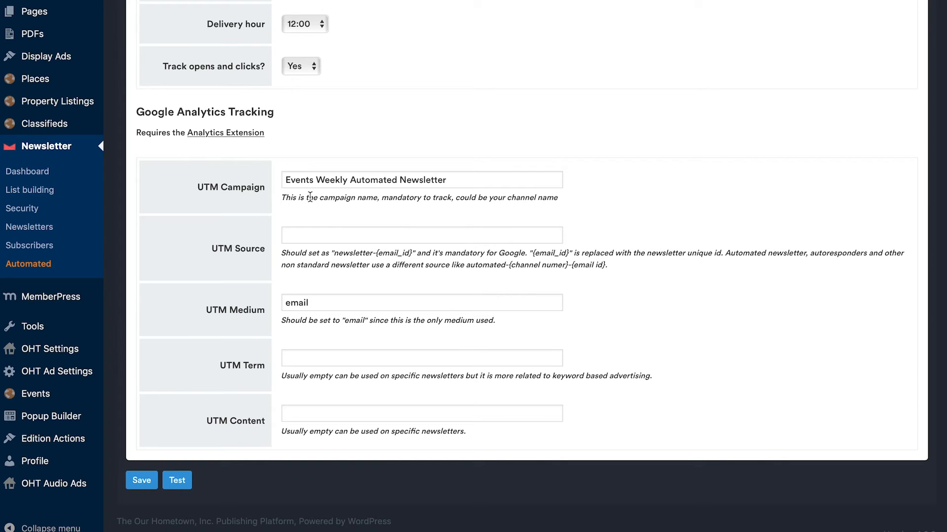
pyautogui.moveTo(286, 182); pyautogui.dragTo(470, 179)
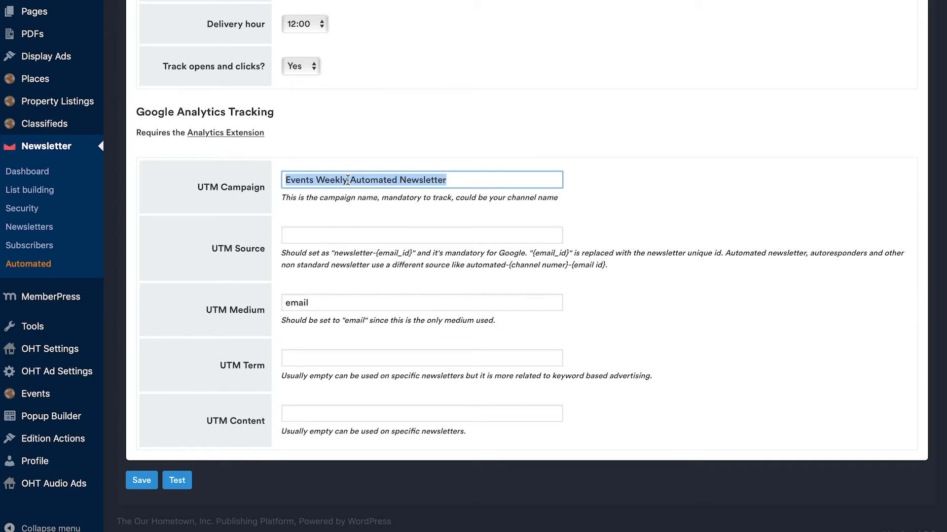
pyautogui.click(456, 180)
pyautogui.moveTo(315, 181); pyautogui.dragTo(462, 189)
pyautogui.click(464, 184)
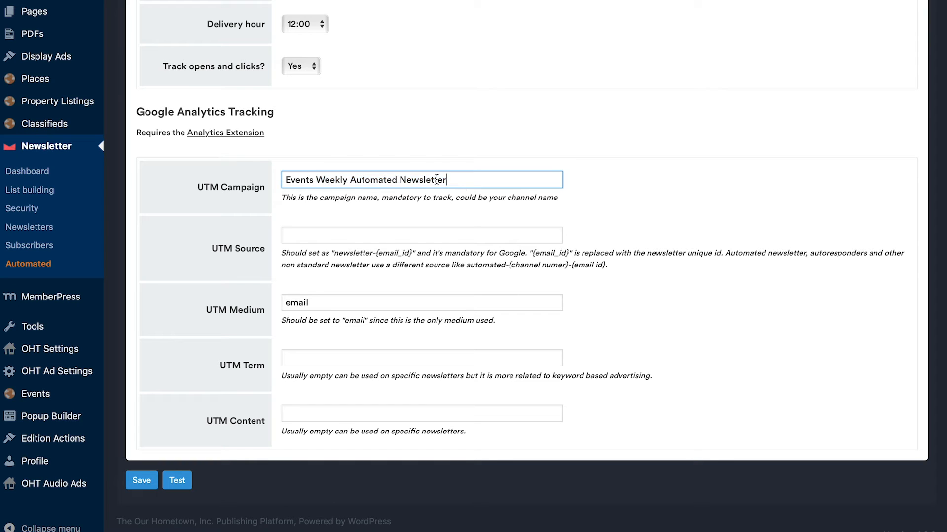
pyautogui.moveTo(453, 181); pyautogui.dragTo(319, 180)
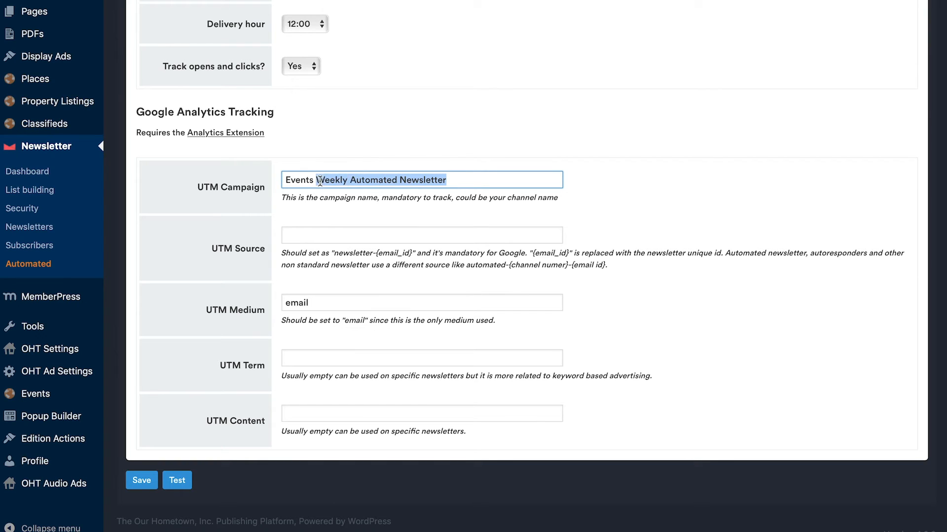
pyautogui.doubleClick(301, 179)
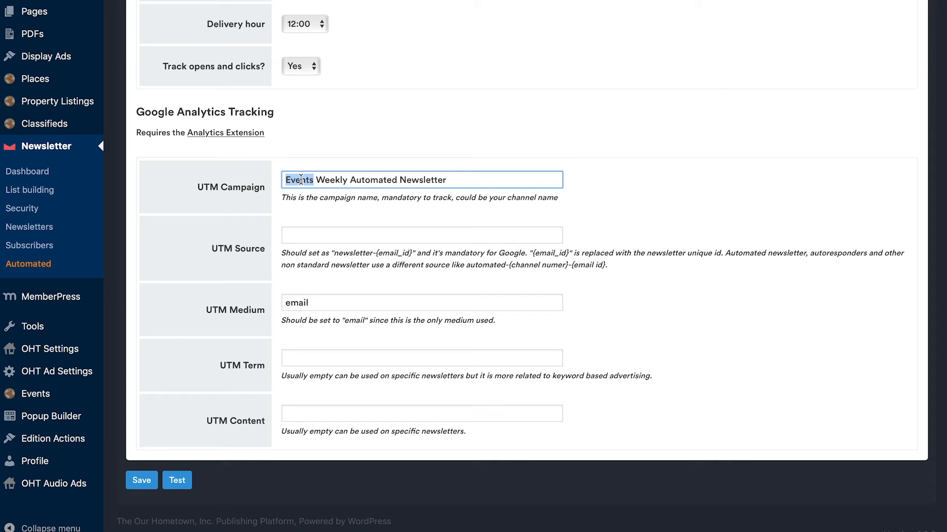
# Step: Examine the UTM Source and UTM Medium fields and read the hints on what each should contain
pyautogui.click(304, 239)
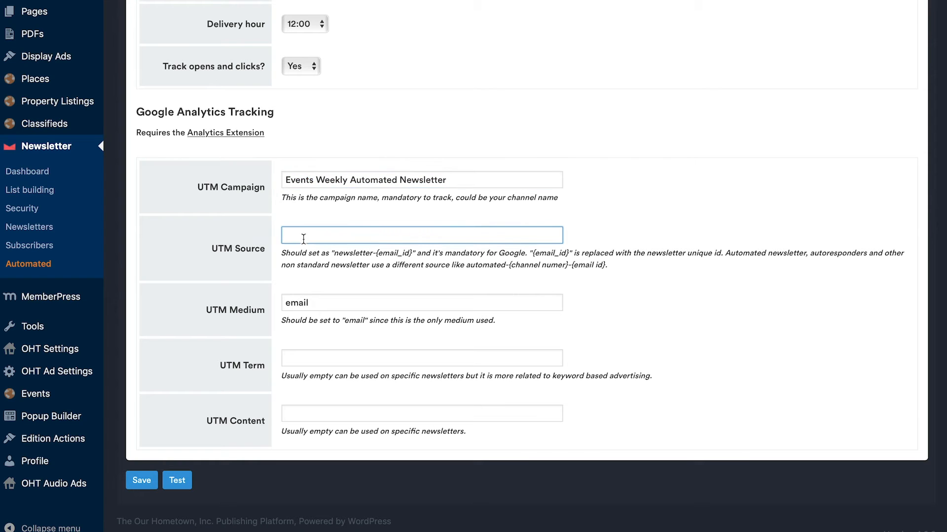
pyautogui.click(587, 262)
pyautogui.moveTo(376, 250); pyautogui.dragTo(420, 253)
pyautogui.click(420, 253)
pyautogui.click(401, 239)
pyautogui.click(359, 301)
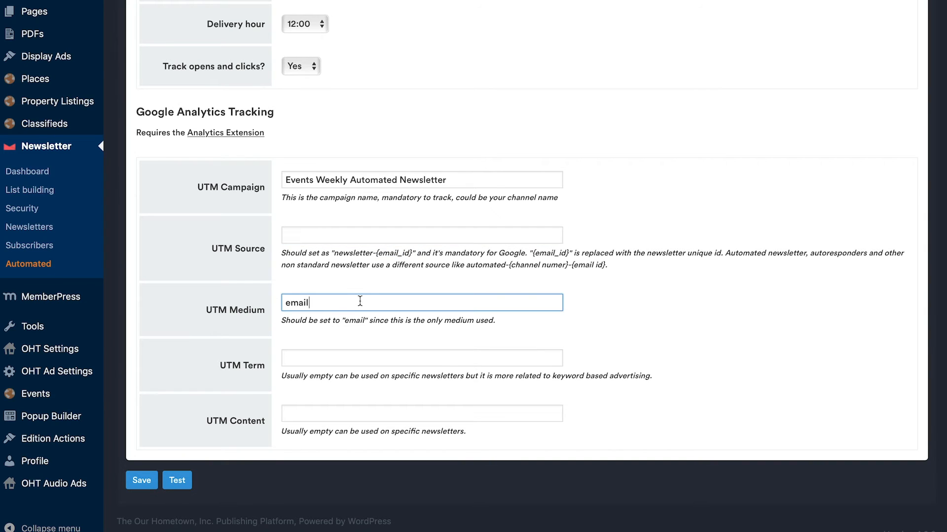
pyautogui.moveTo(345, 321); pyautogui.dragTo(362, 321)
pyautogui.click(326, 321)
pyautogui.moveTo(267, 310); pyautogui.dragTo(230, 310)
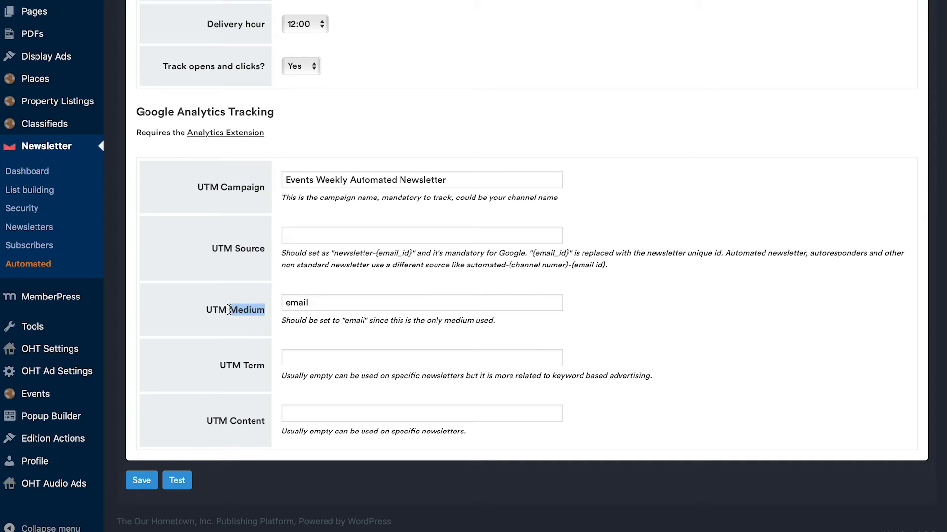
pyautogui.moveTo(313, 304); pyautogui.dragTo(259, 300)
# Step: Check the UTM Term and UTM Content fields and their hints, leaving both fields empty
pyautogui.click(338, 347)
pyautogui.click(315, 359)
pyautogui.click(318, 431)
pyautogui.click(320, 415)
pyautogui.click(331, 362)
pyautogui.click(226, 330)
# Step: Open the preview of the generated newsletter and check its subject line and header area
pyautogui.scroll(15, 333, 227)
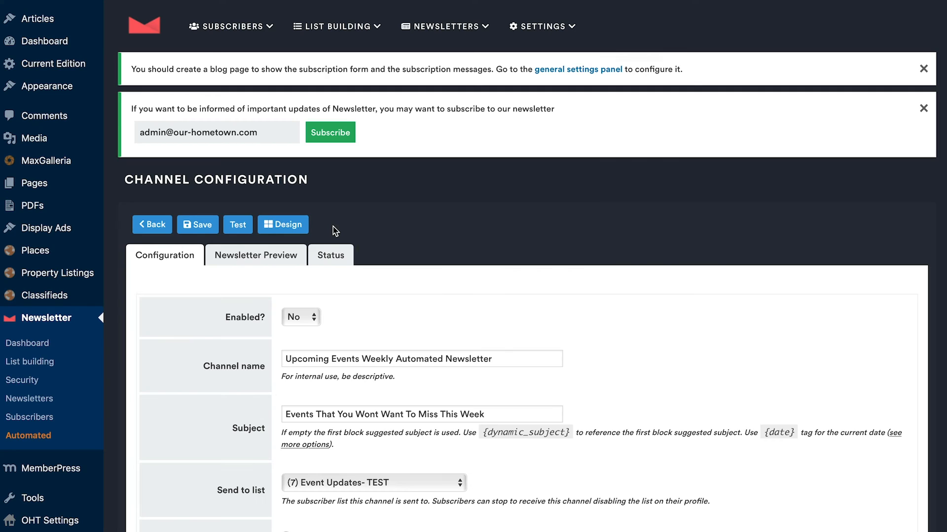
pyautogui.click(284, 259)
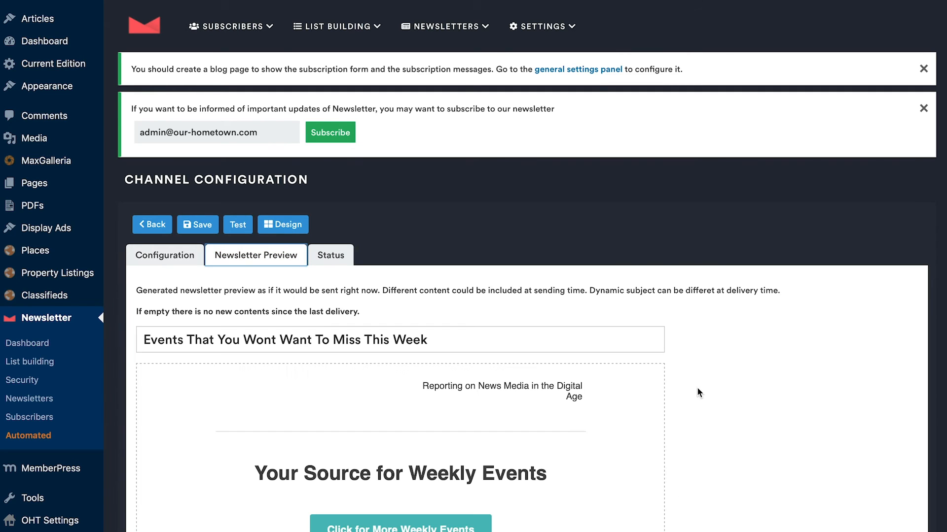
pyautogui.scroll(-5, 704, 386)
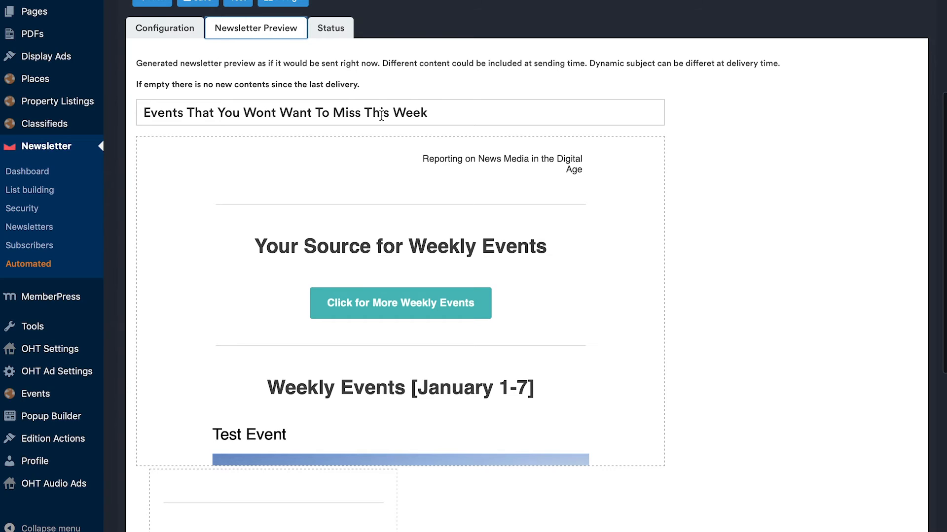
pyautogui.scroll(1, 365, 211)
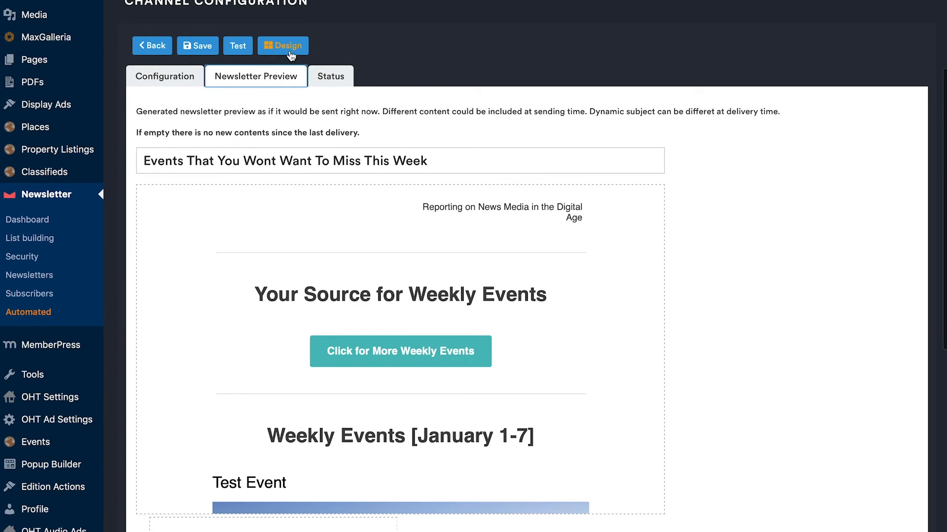
pyautogui.scroll(-1, 492, 302)
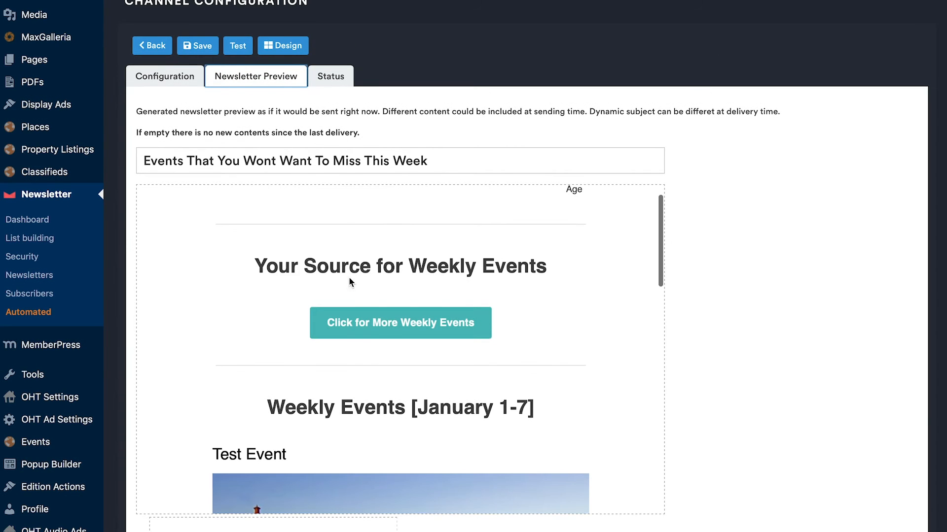
pyautogui.scroll(1, 340, 220)
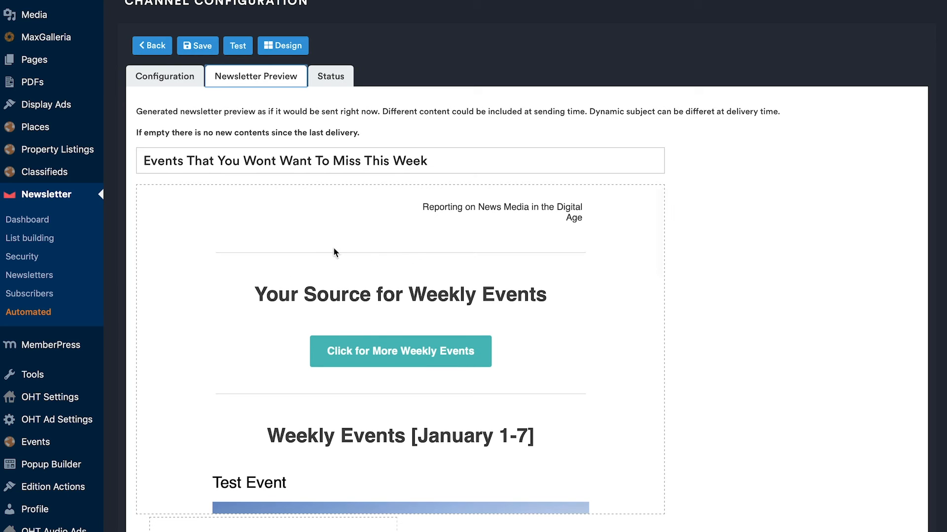
# Step: Review the newsletter preview's "Your Source for Weekly Events" heading and the "Click for More Weekly Events" button beneath it
pyautogui.scroll(-2, 344, 247)
pyautogui.moveTo(255, 236); pyautogui.dragTo(552, 235)
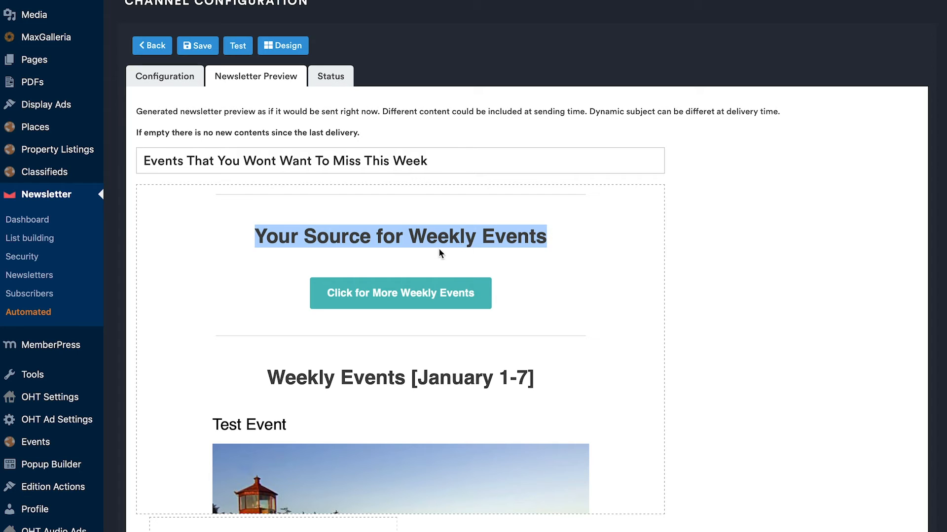
pyautogui.click(464, 246)
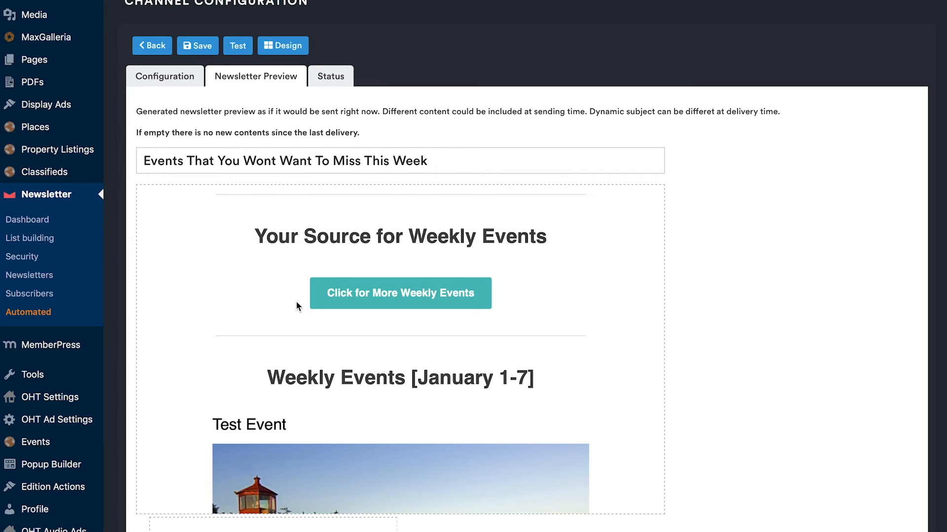
pyautogui.scroll(-3, 297, 306)
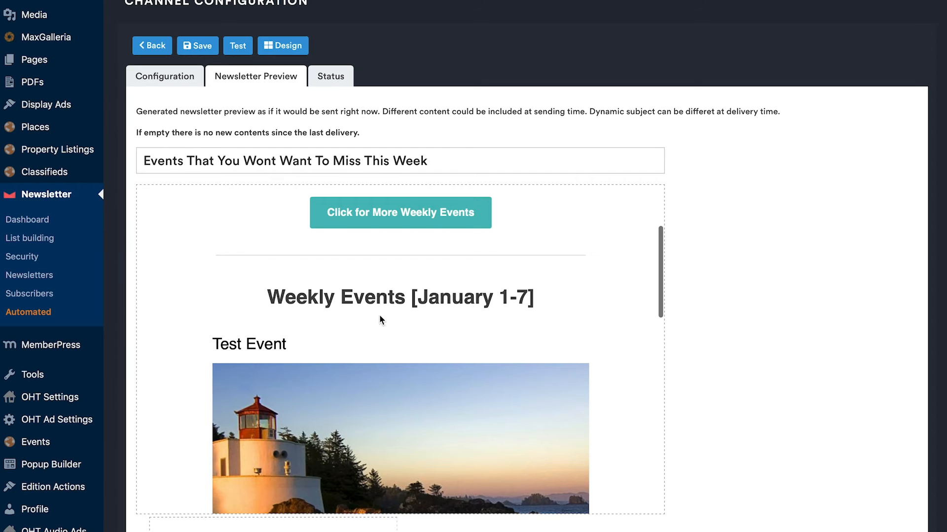
pyautogui.scroll(-1, 365, 295)
pyautogui.scroll(-1, 340, 220)
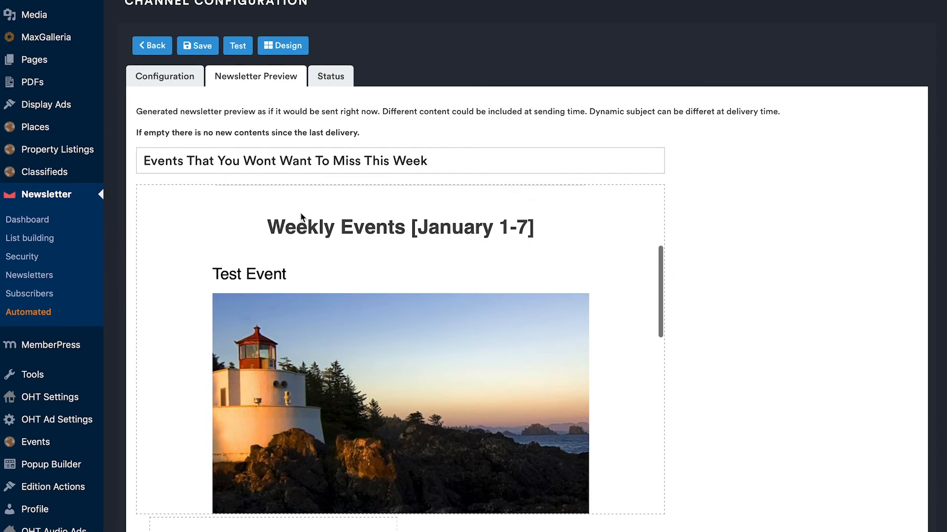
# Step: Check the "Weekly Events" section heading in the preview, including its bracketed date range
pyautogui.moveTo(267, 227)
pyautogui.mouseDown()
pyautogui.moveTo(486, 256)
pyautogui.moveTo(534, 231)
pyautogui.moveTo(275, 234)
pyautogui.mouseUp()
pyautogui.click(531, 231)
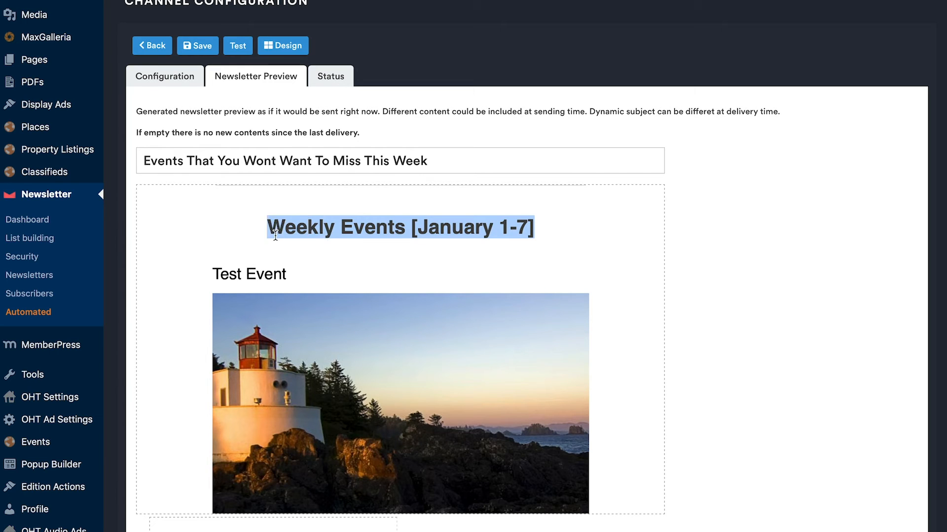
pyautogui.click(315, 228)
pyautogui.moveTo(419, 228); pyautogui.dragTo(528, 228)
pyautogui.click(321, 269)
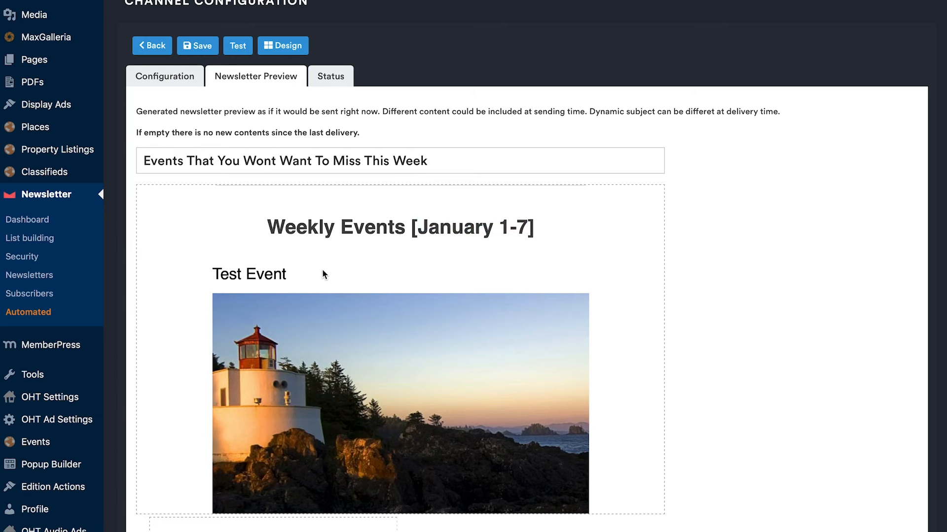
# Step: Examine the Test Event entry in the preview, including its title, featured image and date
pyautogui.scroll(-4, 327, 289)
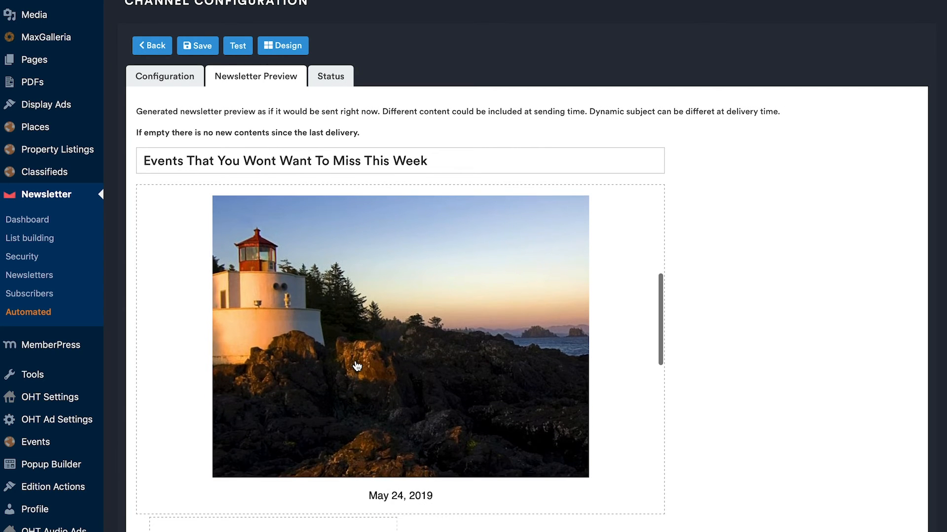
pyautogui.scroll(1, 318, 311)
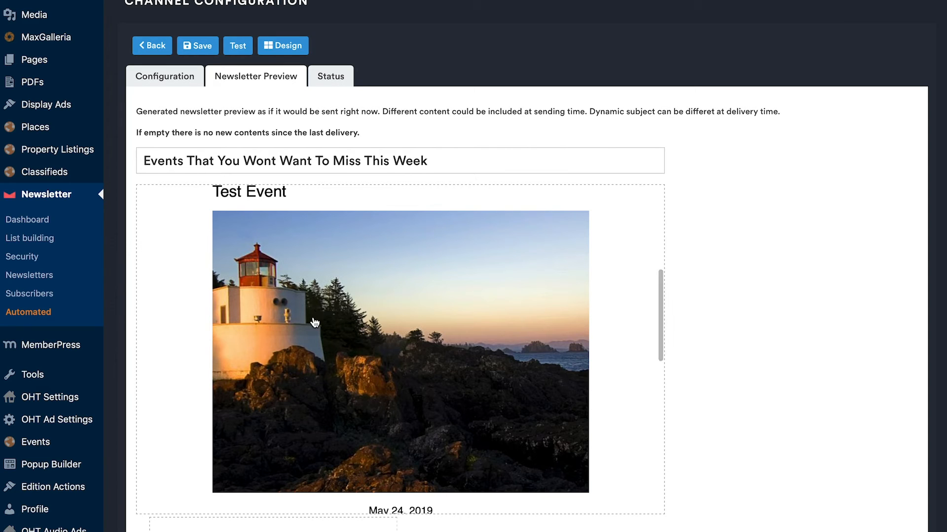
pyautogui.scroll(-1, 334, 340)
pyautogui.scroll(1, 292, 228)
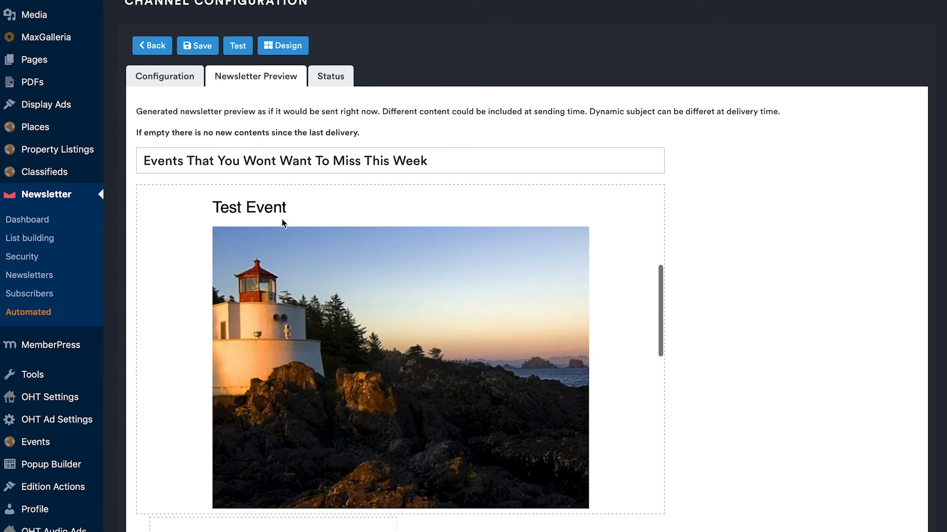
pyautogui.scroll(-3, 306, 262)
pyautogui.scroll(1, 289, 227)
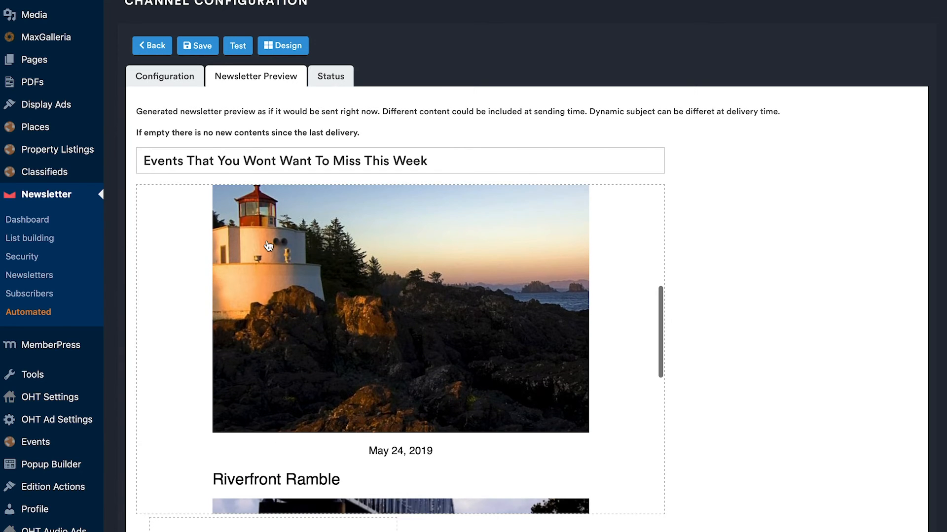
pyautogui.scroll(-2, 319, 277)
pyautogui.moveTo(372, 387); pyautogui.dragTo(467, 395)
pyautogui.click(441, 391)
# Step: Examine the Riverfront Ramble entry in the preview, including its title, featured image and date
pyautogui.scroll(-5, 440, 391)
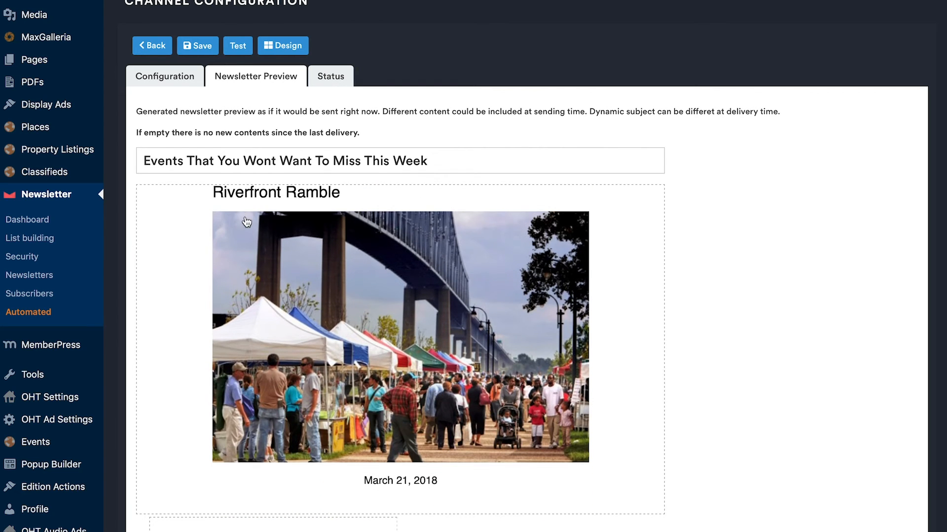
pyautogui.scroll(1, 245, 221)
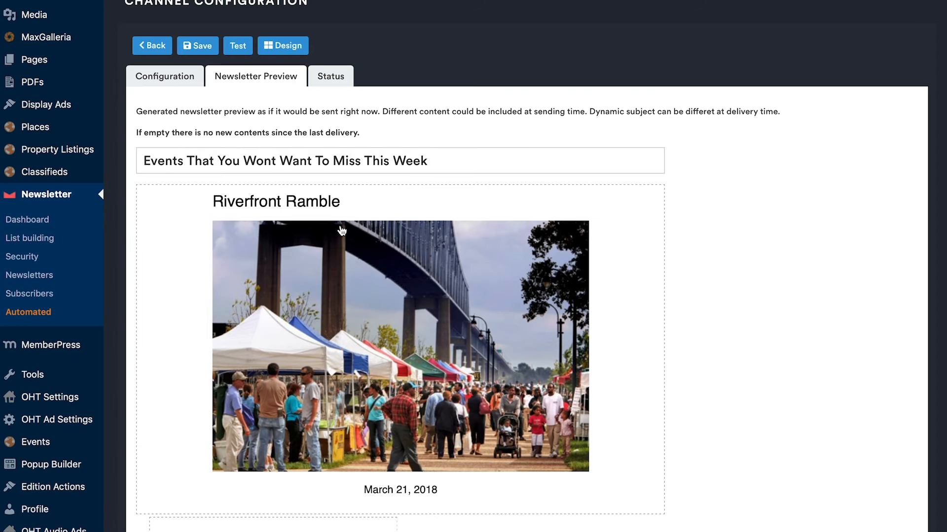
pyautogui.scroll(-1, 369, 315)
pyautogui.moveTo(363, 464); pyautogui.dragTo(459, 460)
pyautogui.click(431, 460)
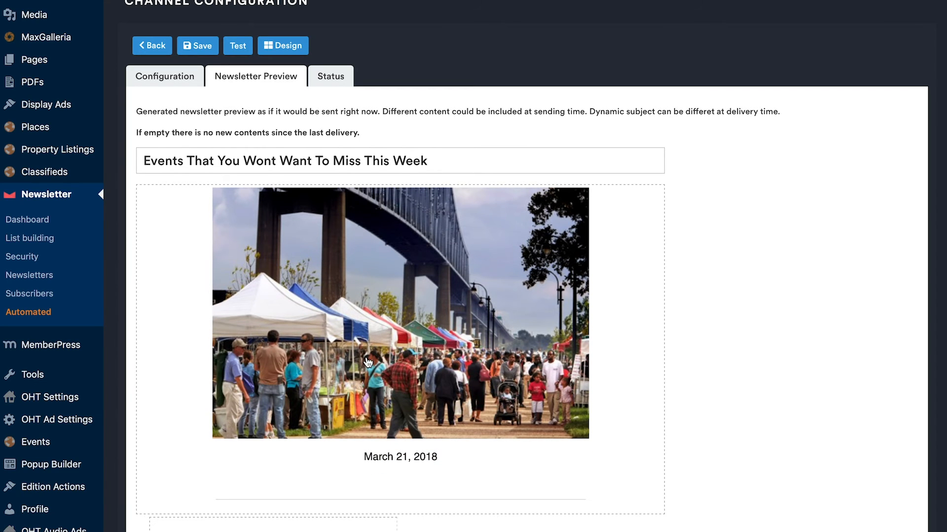
# Step: Compare the section heading's date range with the two event entries listed below it in the preview
pyautogui.scroll(2, 368, 363)
pyautogui.scroll(5, 368, 363)
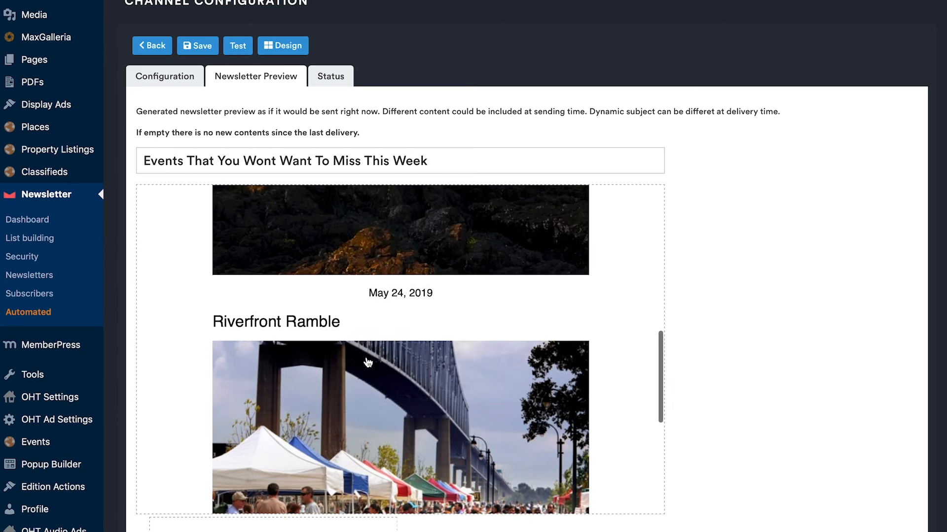
pyautogui.scroll(2, 367, 363)
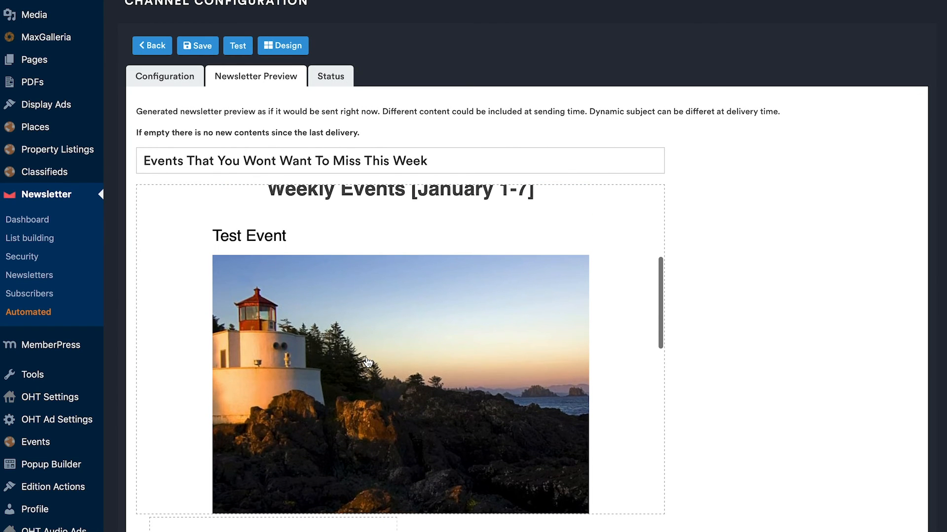
pyautogui.scroll(1, 368, 363)
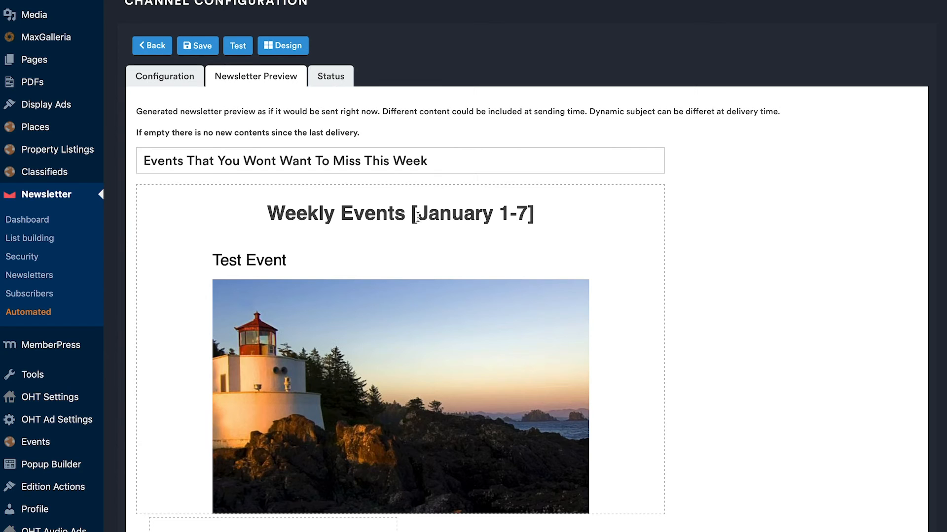
pyautogui.scroll(-3, 393, 392)
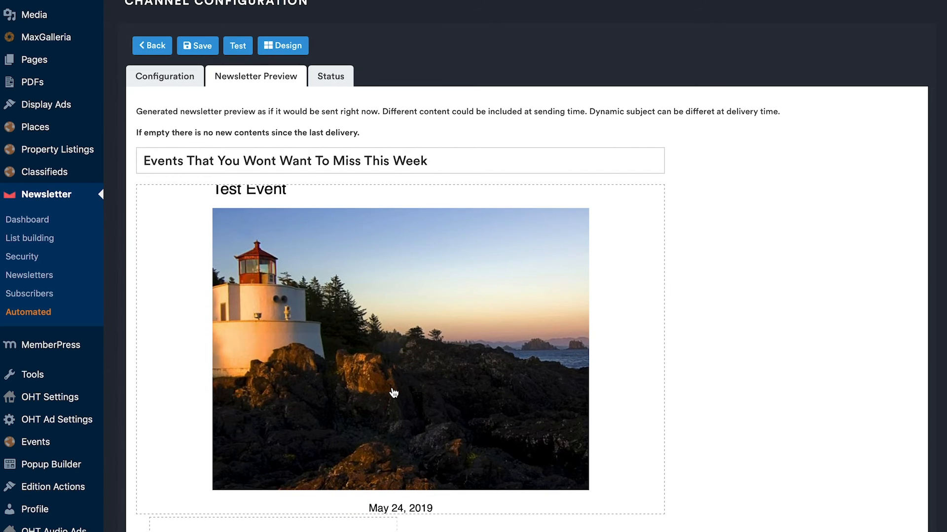
pyautogui.scroll(-10, 394, 392)
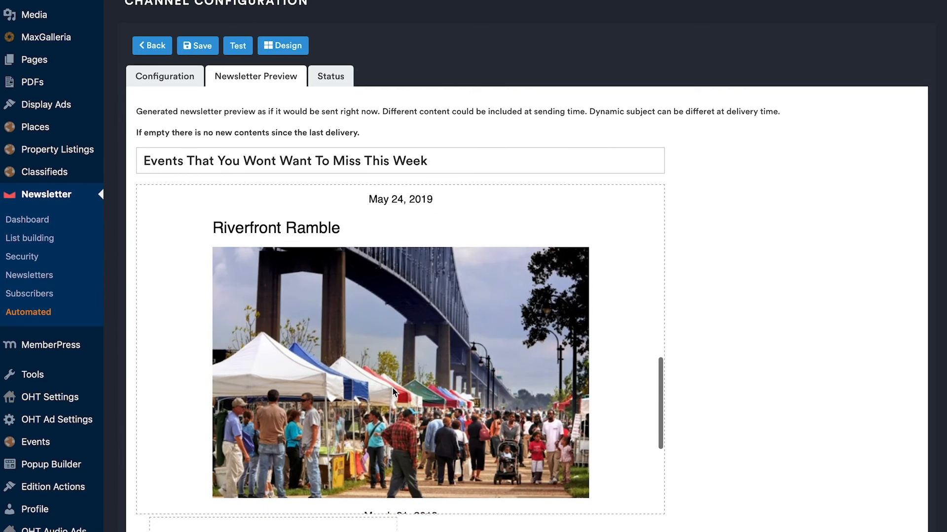
# Step: Review the end of the preview, including the "See More Weekly Events Here" button, subscription links and footer
pyautogui.scroll(-7, 394, 392)
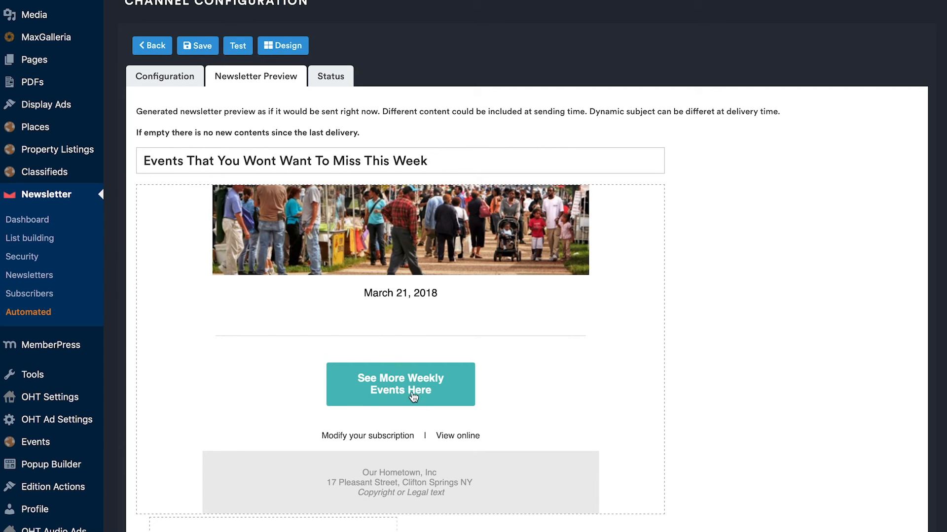
pyautogui.scroll(5, 422, 394)
pyautogui.scroll(-3, 433, 365)
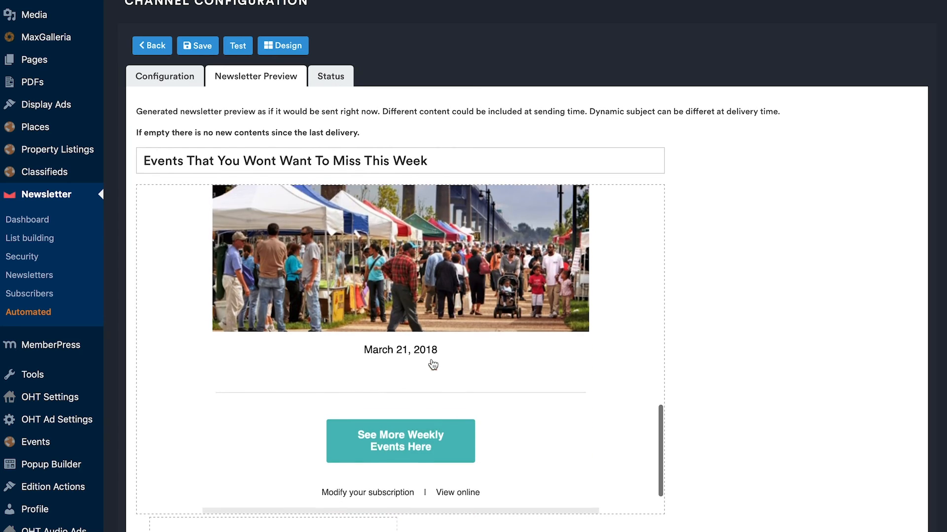
pyautogui.scroll(-2, 433, 365)
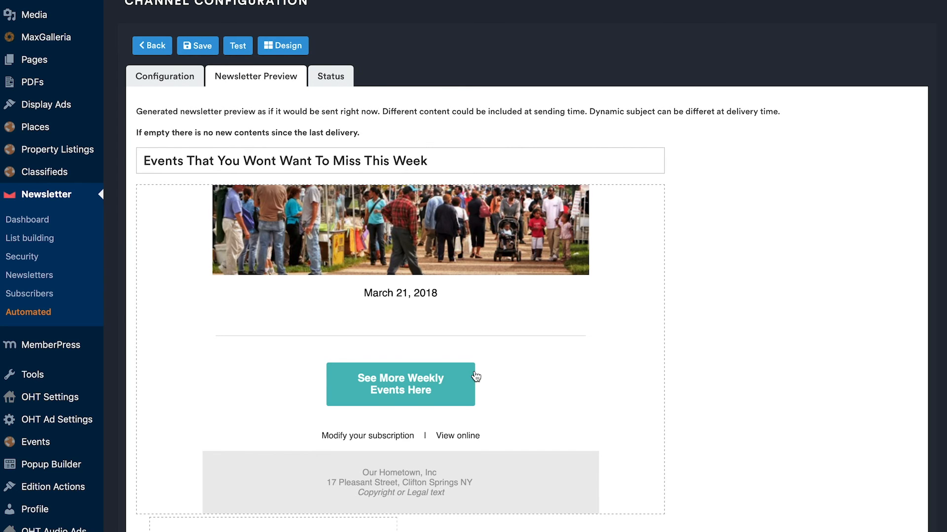
pyautogui.scroll(10, 474, 375)
# Step: Open the channel's status information and check the last sent time, generator next run and subscribers entries
pyautogui.click(329, 74)
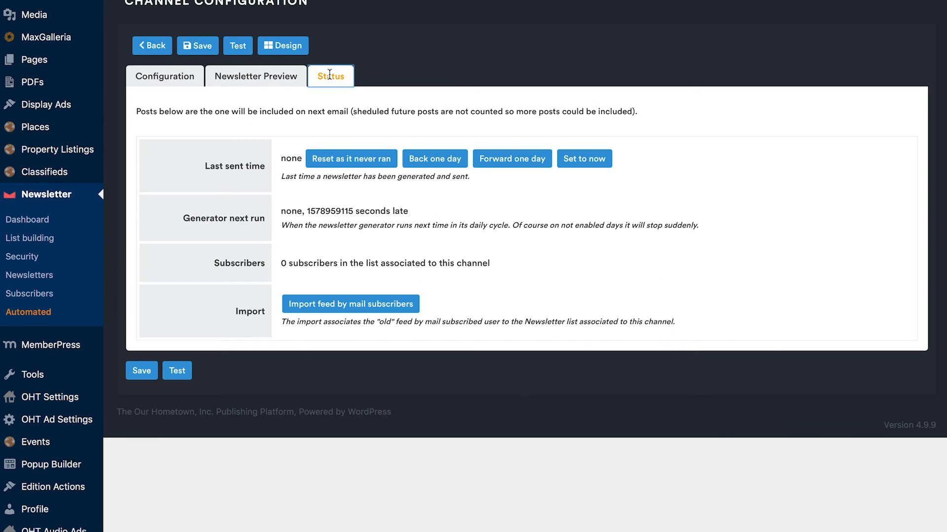
pyautogui.moveTo(205, 166); pyautogui.dragTo(265, 167)
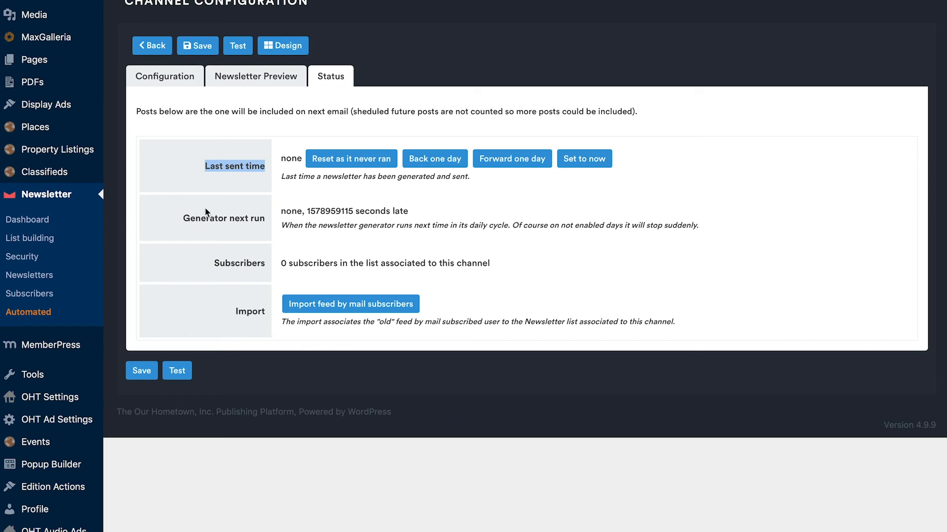
pyautogui.moveTo(184, 218); pyautogui.dragTo(260, 232)
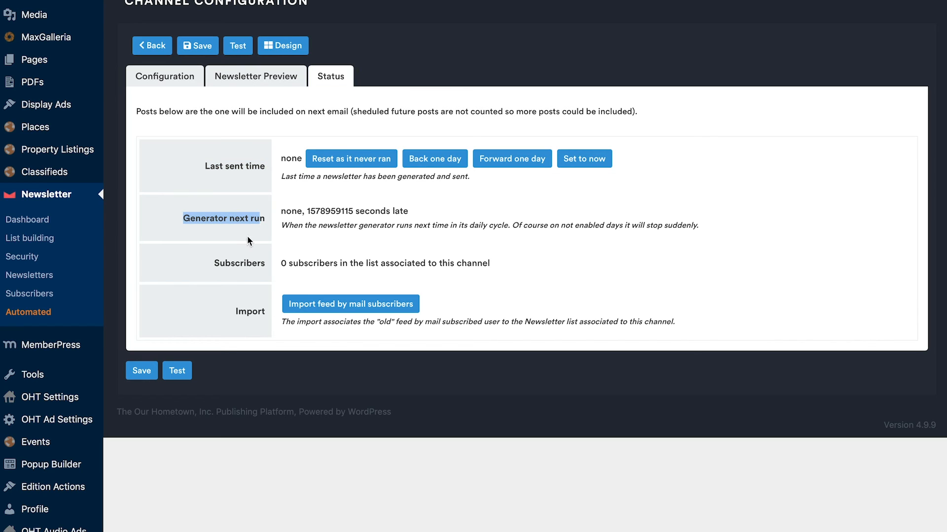
pyautogui.moveTo(214, 263); pyautogui.dragTo(281, 264)
pyautogui.click(301, 263)
pyautogui.click(351, 260)
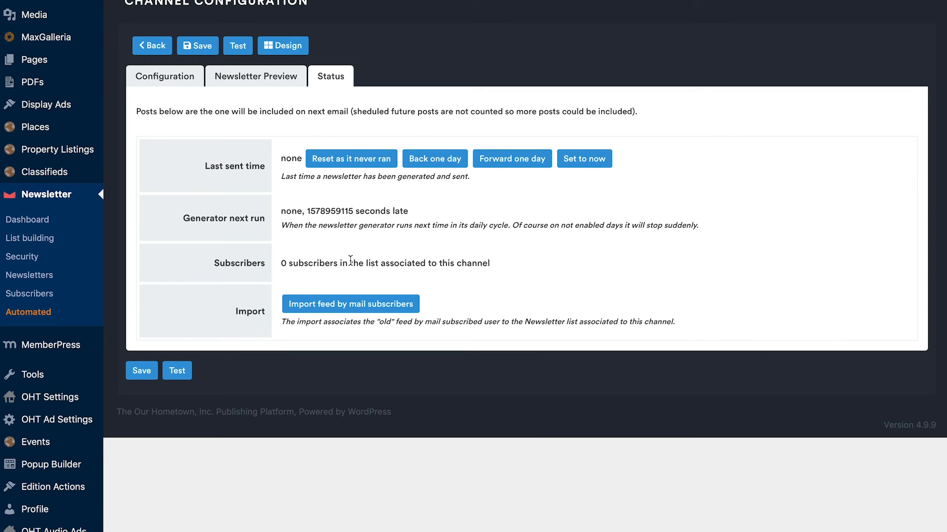
# Step: Save the channel configuration and open the newsletter's design editor
pyautogui.scroll(3, 351, 260)
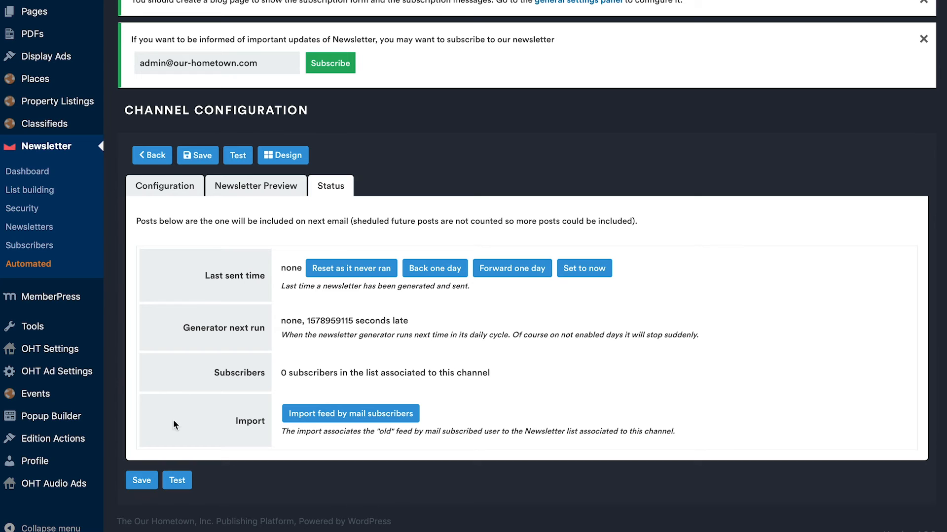
pyautogui.click(198, 155)
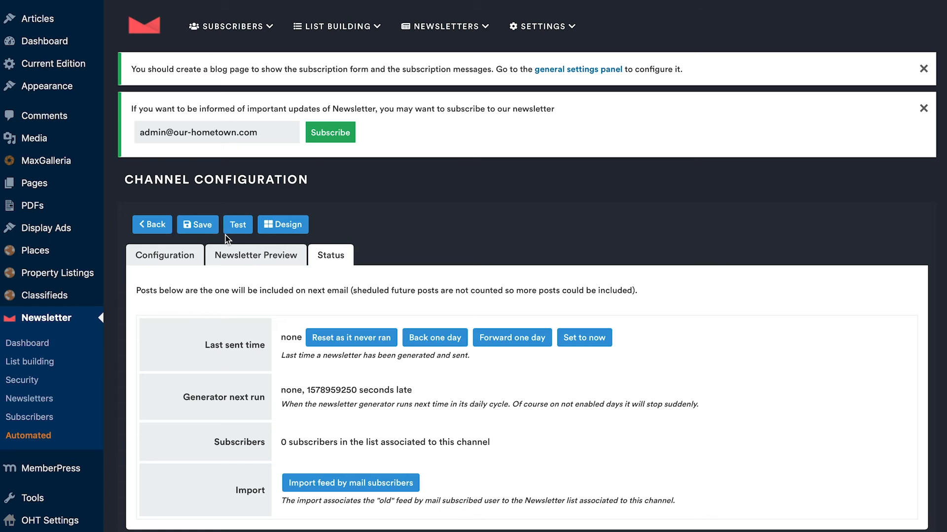
pyautogui.click(290, 225)
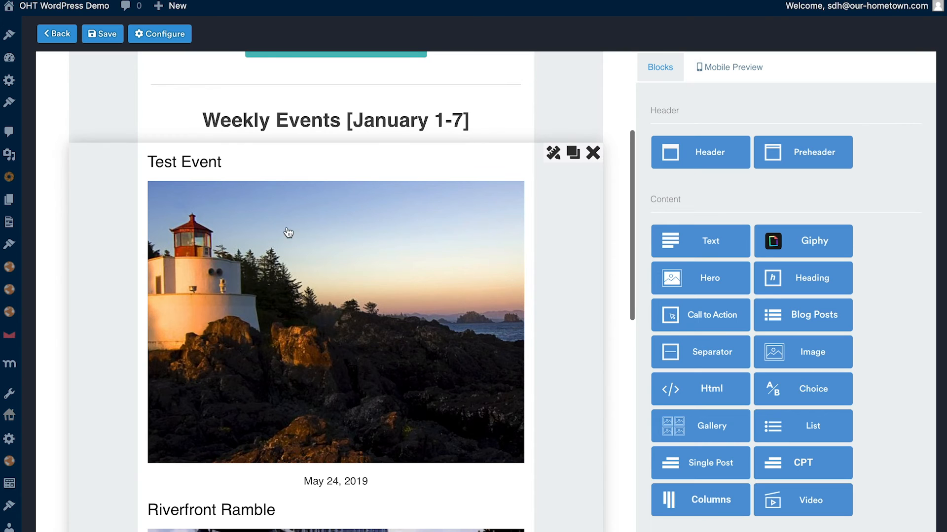
# Step: Open and cancel the existing events block's settings, and insert a new CPT block directly under the "Weekly Events" heading
pyautogui.click(553, 152)
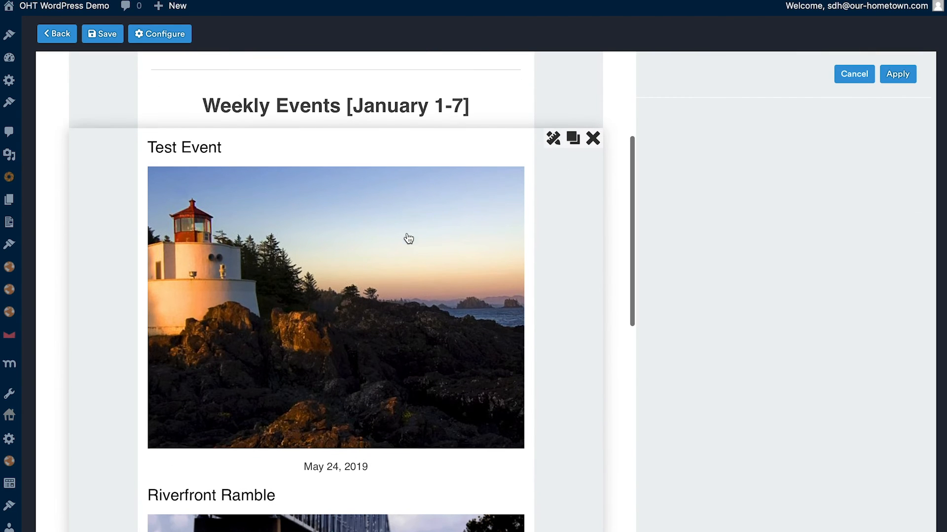
pyautogui.click(850, 78)
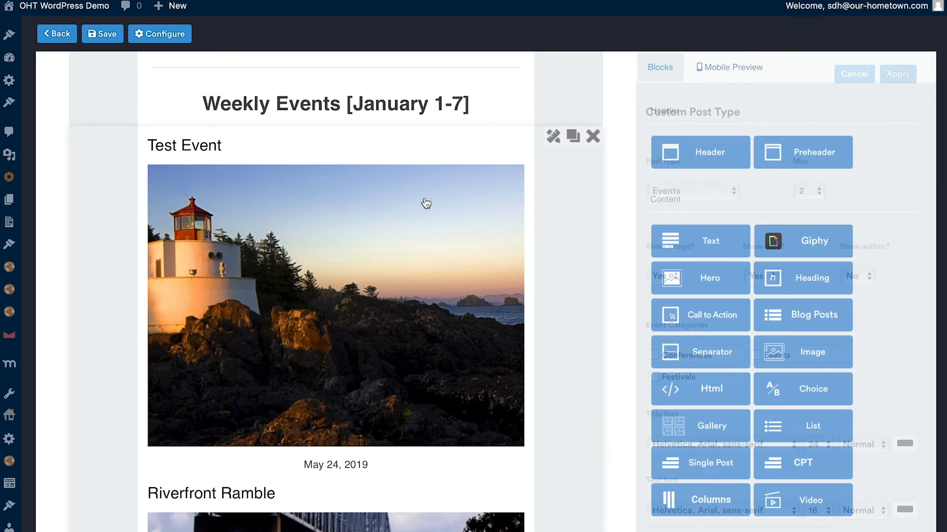
pyautogui.moveTo(791, 464); pyautogui.dragTo(255, 149)
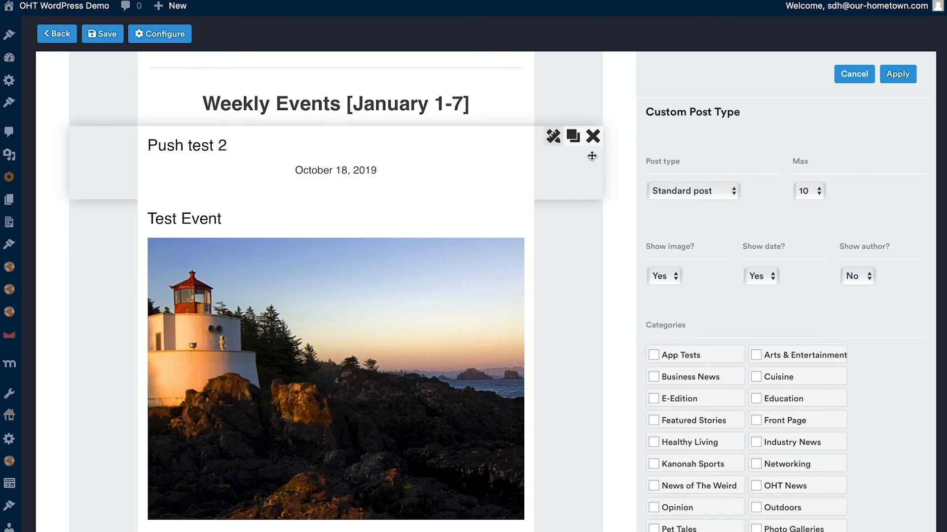
# Step: Try the Events post type for the new CPT block, look over its maximum, category and font options, and cancel the settings
pyautogui.click(699, 190)
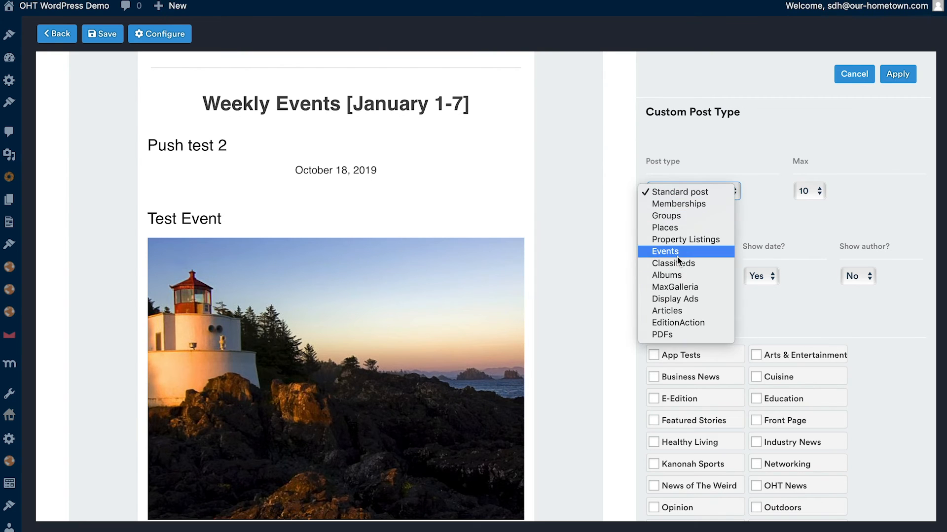
pyautogui.click(677, 254)
pyautogui.click(803, 194)
pyautogui.click(803, 191)
pyautogui.scroll(-5, 688, 327)
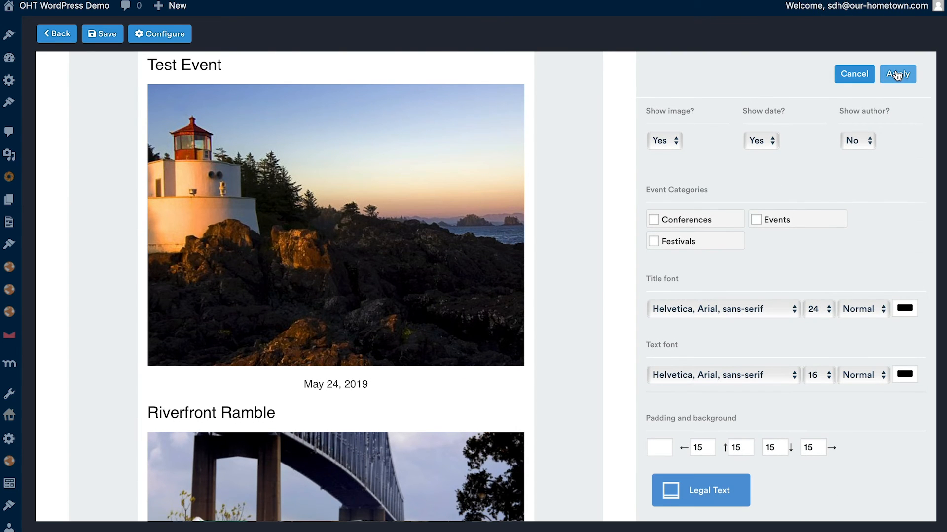
pyautogui.click(850, 75)
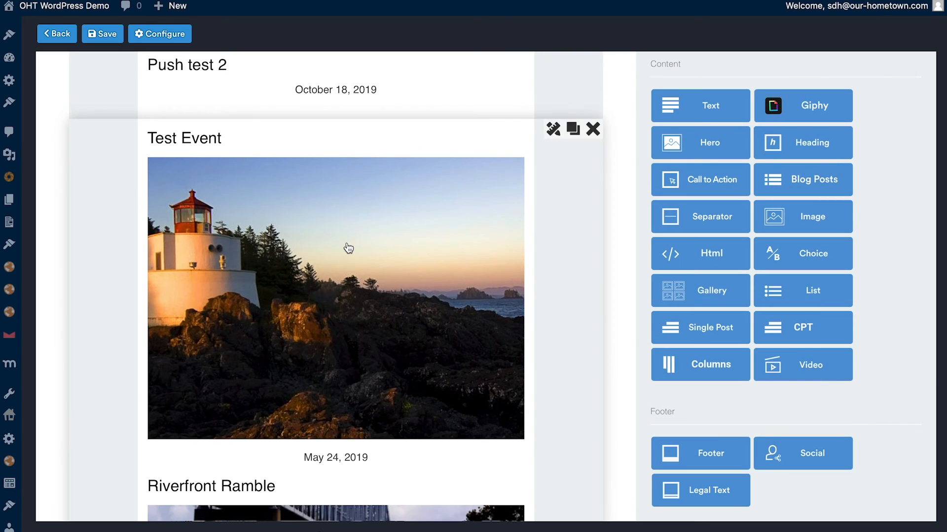
pyautogui.scroll(-5, 325, 509)
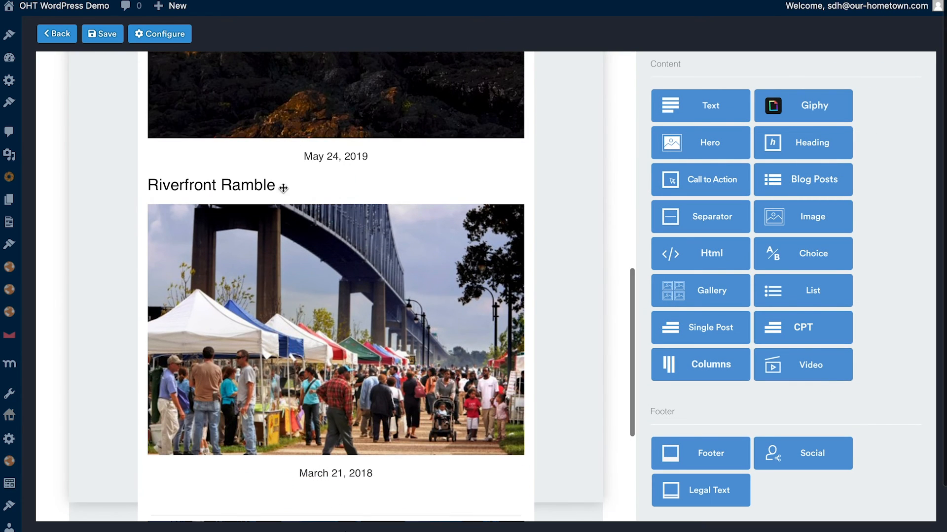
# Step: Leave the design editor for the automated newsletters list and open the configuration of the Sports Fans Weekly Automated Newsletter channel
pyautogui.scroll(8, 301, 319)
pyautogui.scroll(4, 301, 319)
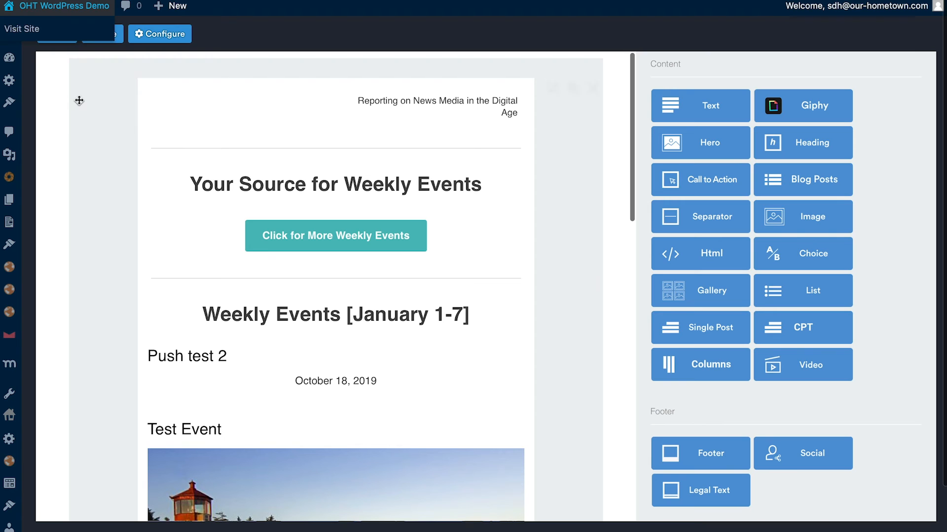
pyautogui.click(59, 39)
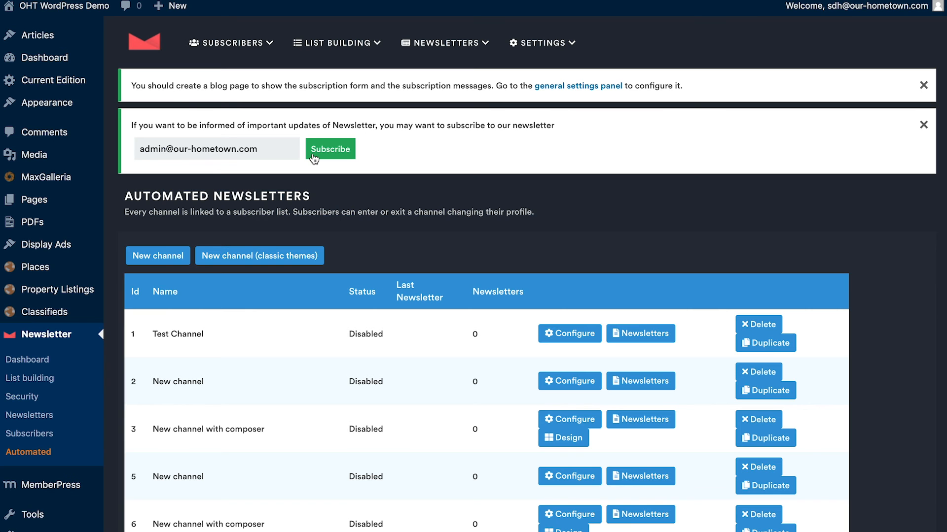
pyautogui.scroll(-4, 293, 339)
pyautogui.moveTo(152, 475); pyautogui.dragTo(292, 482)
pyautogui.click(327, 479)
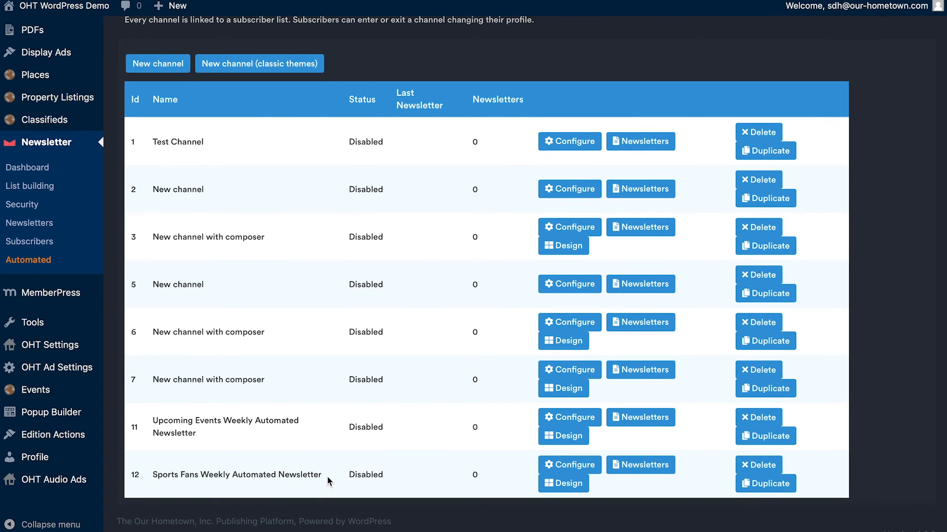
pyautogui.click(571, 466)
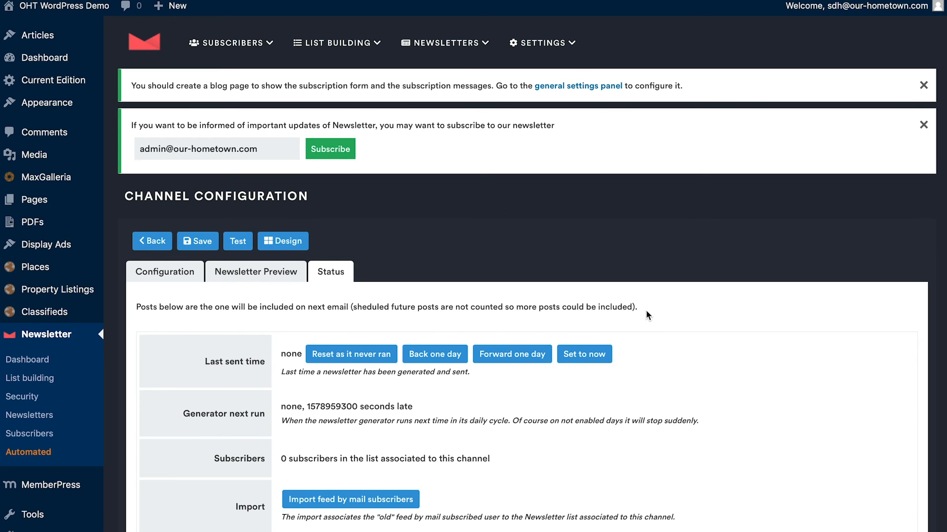
# Step: Open the channel's configuration settings, set Enabled to Yes, and check the channel name
pyautogui.scroll(-2, 643, 412)
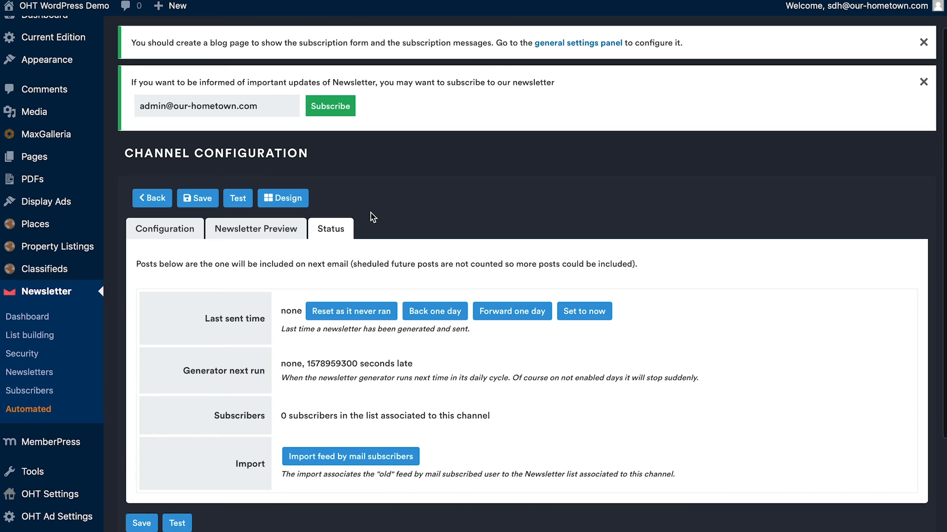
pyautogui.click(164, 237)
pyautogui.scroll(-5, 235, 354)
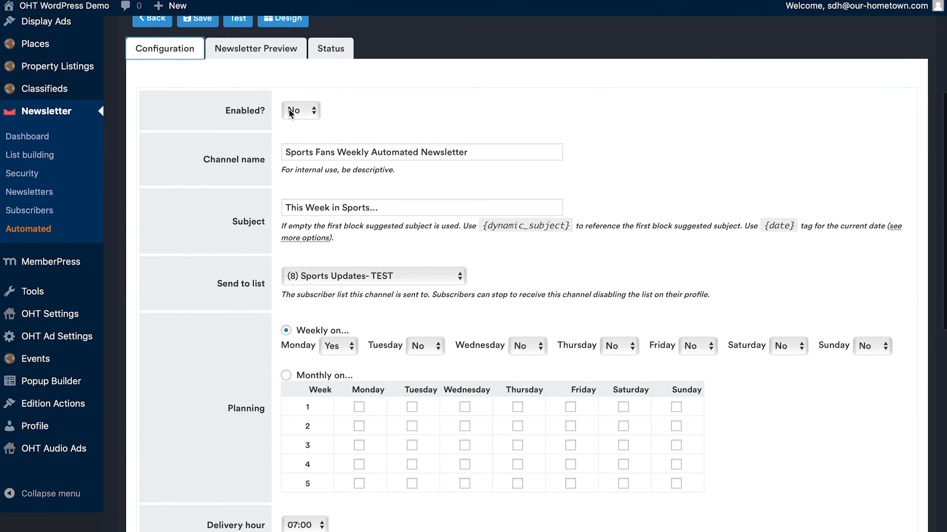
pyautogui.click(290, 113)
pyautogui.click(293, 112)
pyautogui.click(294, 113)
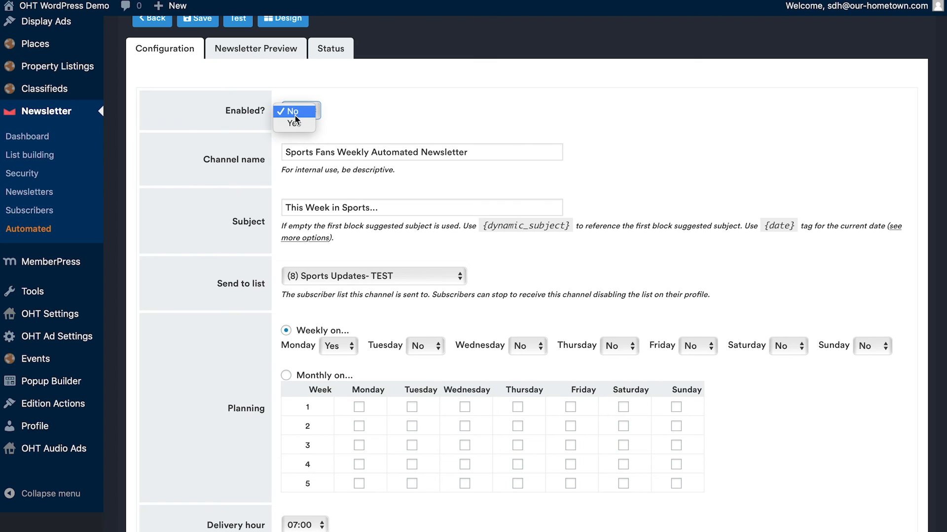
pyautogui.click(294, 123)
pyautogui.click(258, 155)
pyautogui.moveTo(284, 152); pyautogui.dragTo(519, 148)
pyautogui.click(519, 148)
# Step: Check the channel's send-to list, subject, weekly planning and delivery hour, leaving the chosen options as they are
pyautogui.scroll(-1, 253, 192)
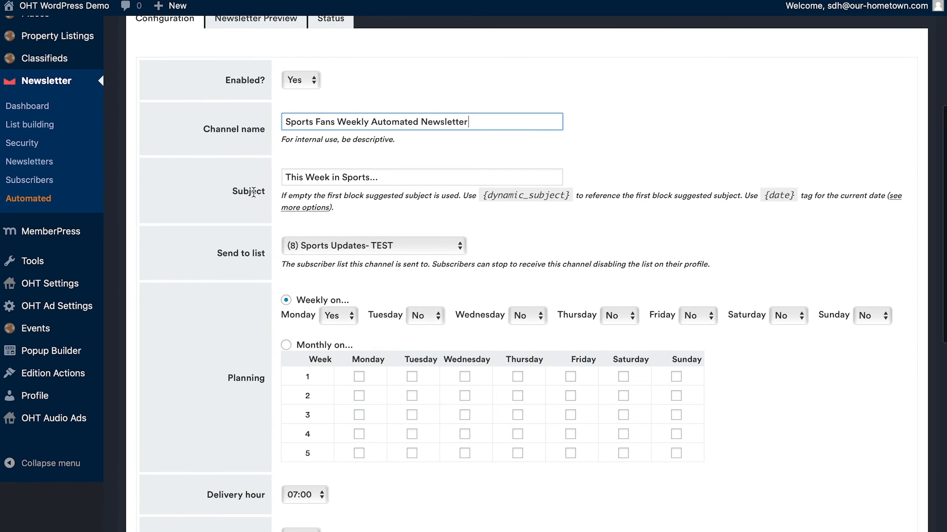
pyautogui.click(365, 247)
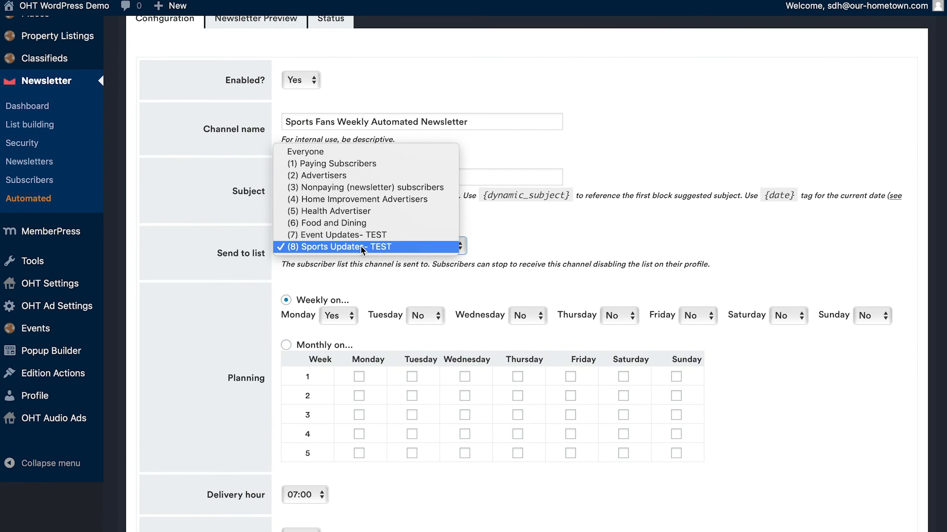
pyautogui.click(303, 245)
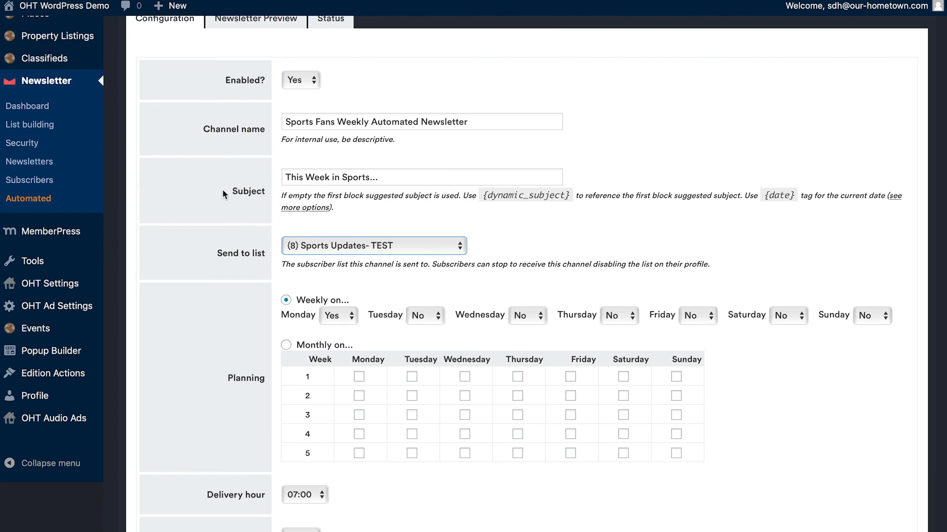
pyautogui.click(388, 180)
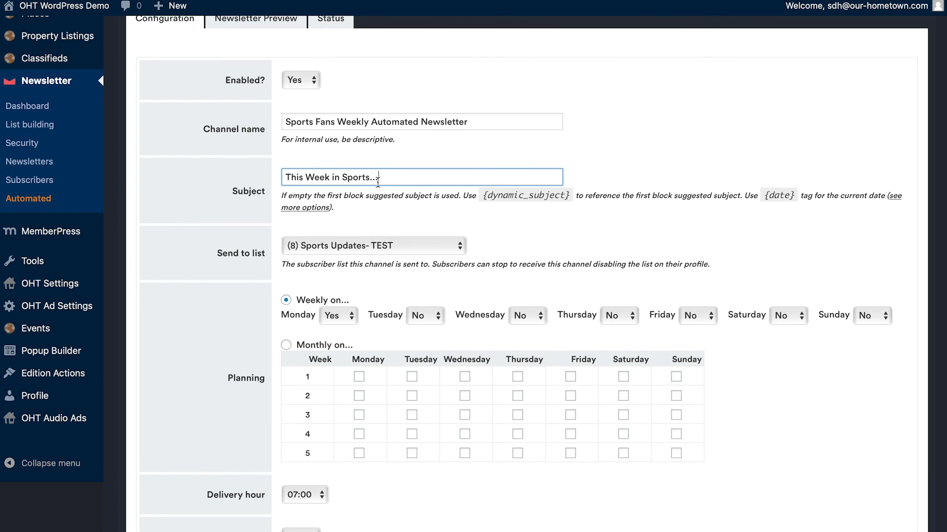
pyautogui.scroll(-5, 193, 241)
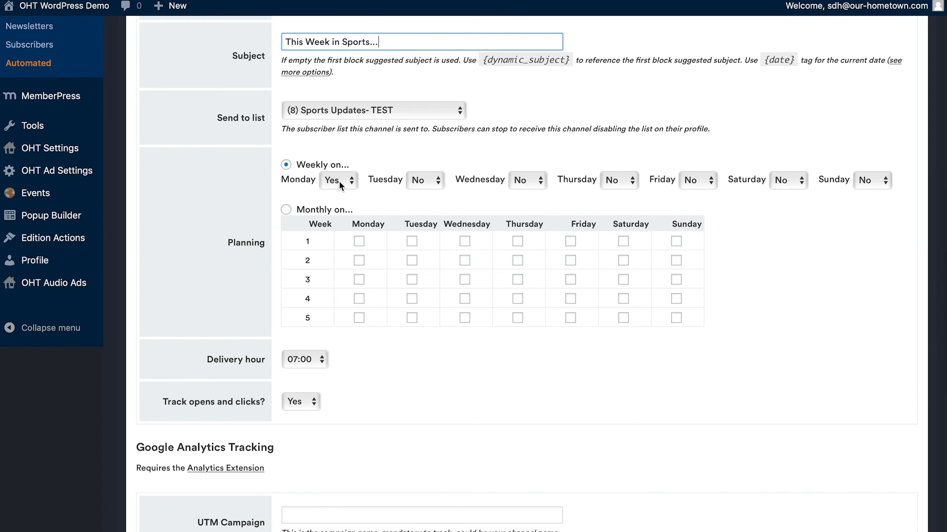
pyautogui.click(306, 359)
pyautogui.click(374, 366)
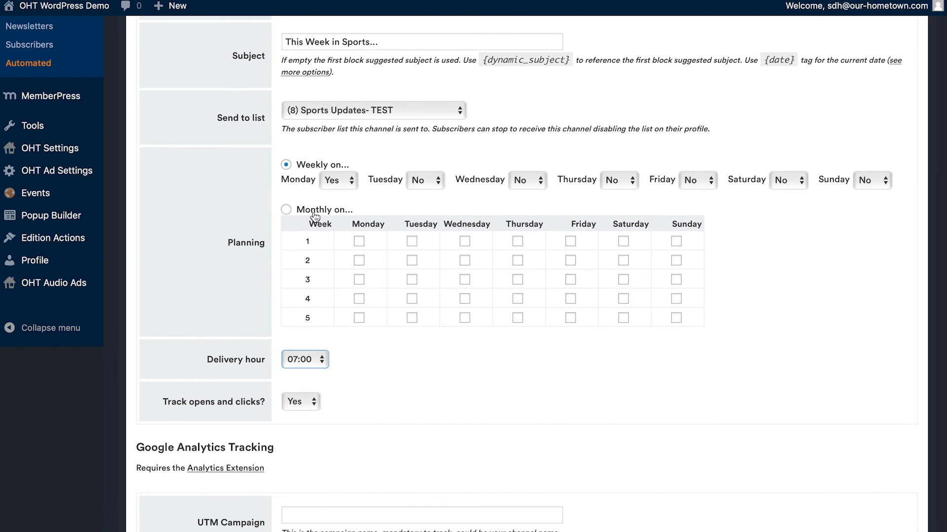
# Step: Try monthly planning with Monday in weeks 1, 3 and 5 and Wednesday in weeks 2 and 4, and return the planning to weekly
pyautogui.click(286, 209)
pyautogui.click(359, 241)
pyautogui.click(359, 279)
pyautogui.click(466, 261)
pyautogui.click(465, 299)
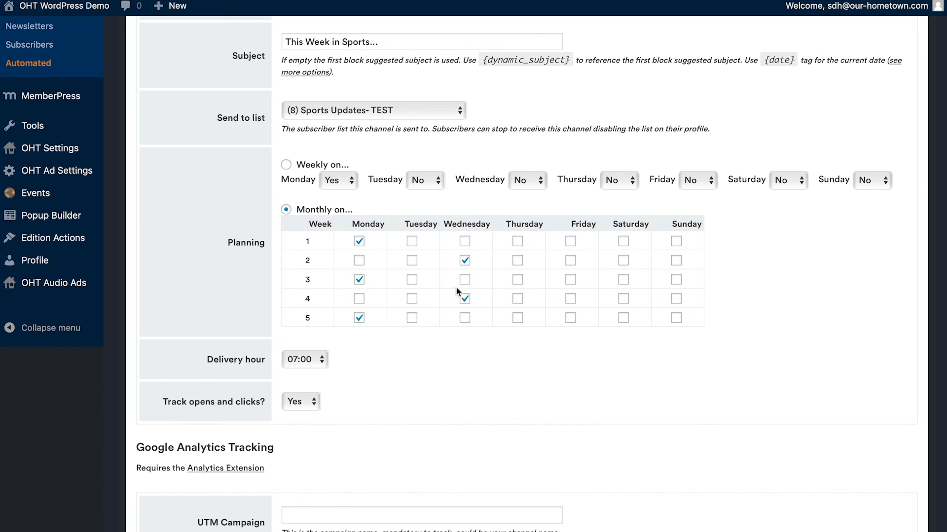
pyautogui.click(285, 165)
# Step: Recheck the Sports Updates- TEST list selection, and review the channel's planning, delivery hour, open and click tracking, and Google Analytics fields
pyautogui.click(339, 111)
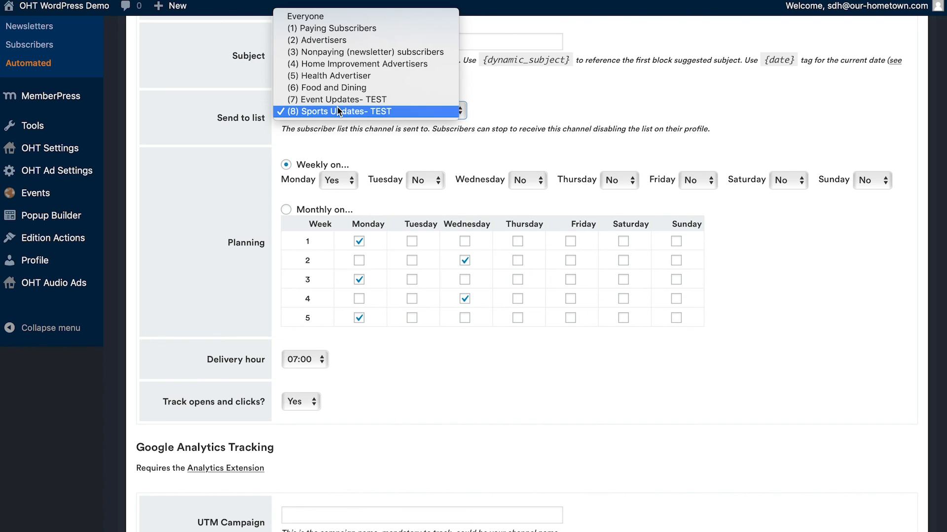
pyautogui.click(339, 110)
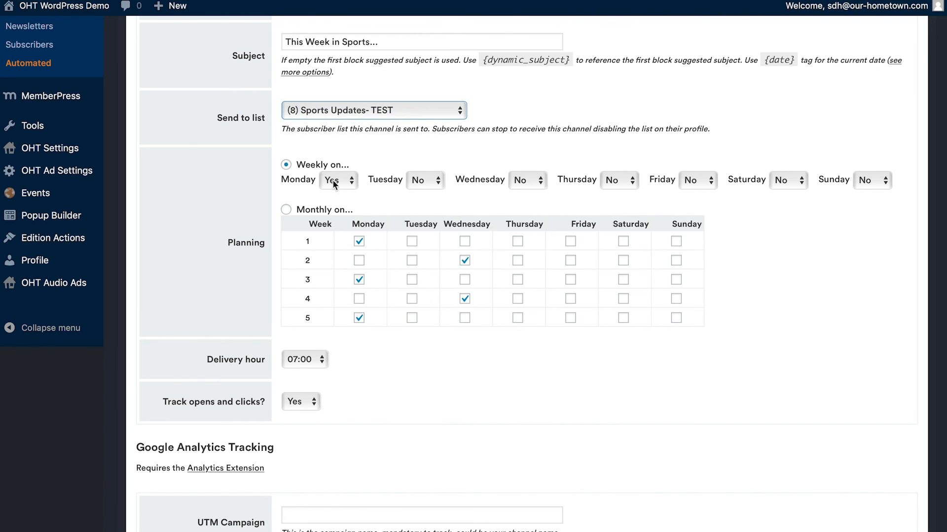
pyautogui.scroll(-5, 309, 364)
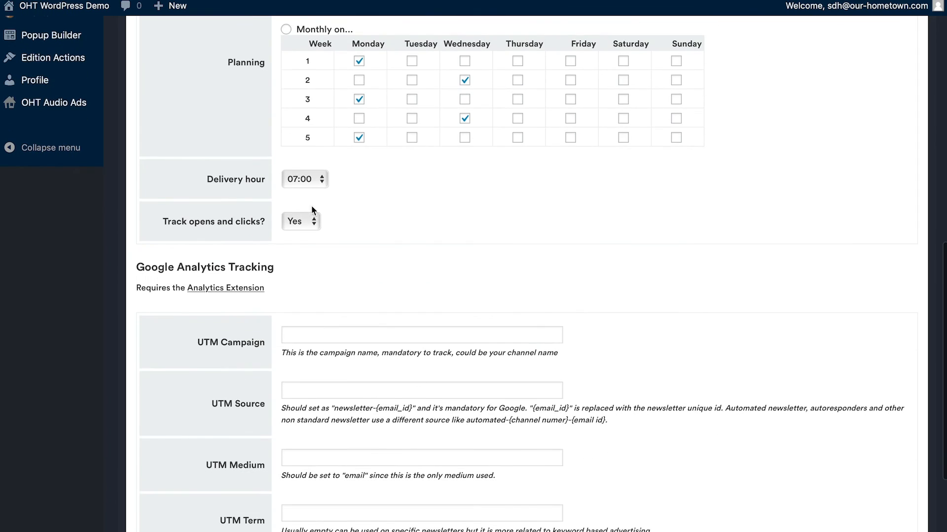
pyautogui.scroll(-4, 312, 302)
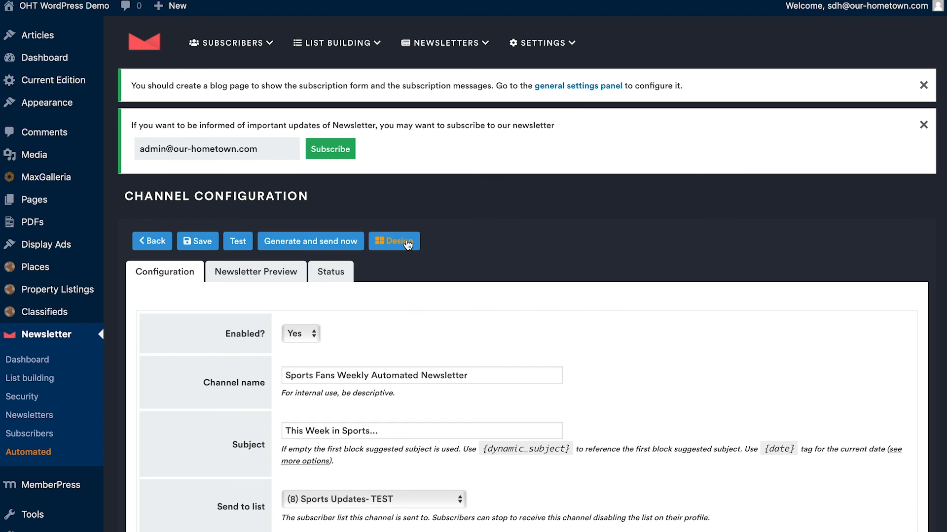
pyautogui.scroll(-8, 409, 272)
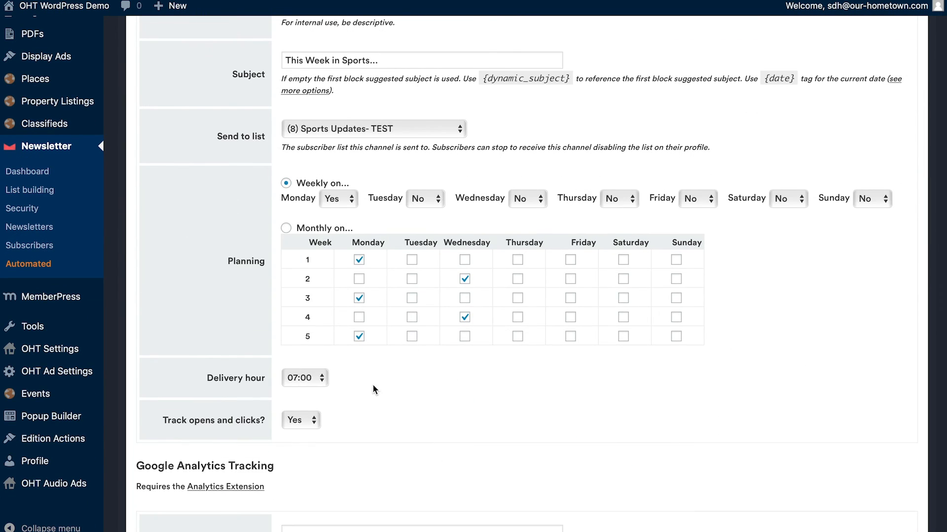
pyautogui.scroll(8, 374, 389)
pyautogui.scroll(-1, 216, 361)
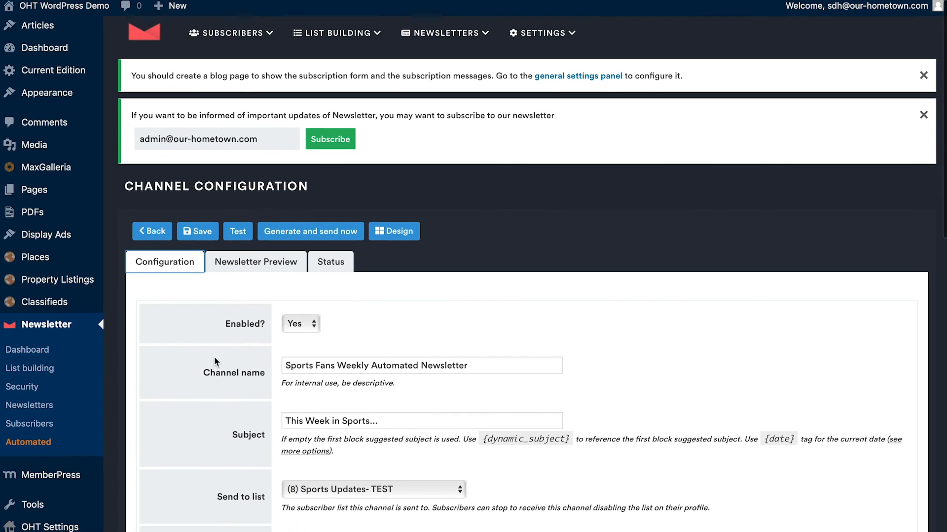
pyautogui.moveTo(450, 45)
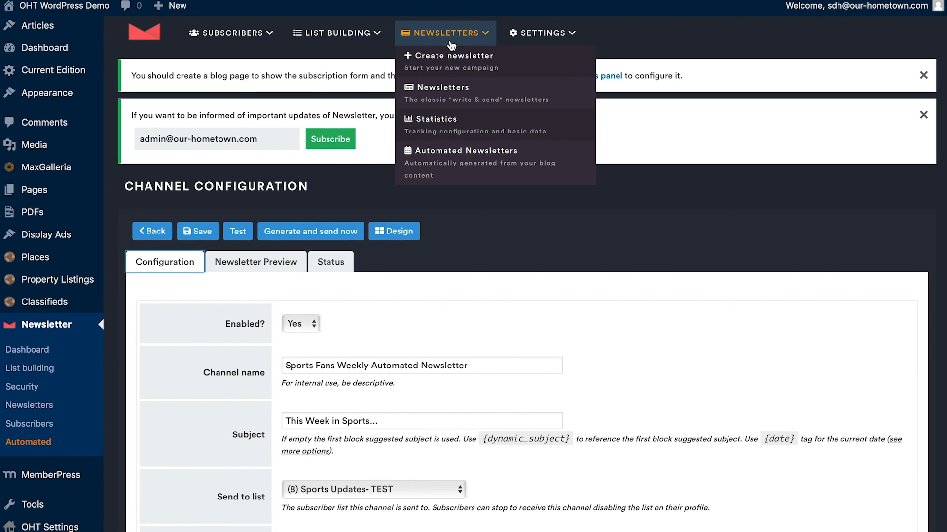